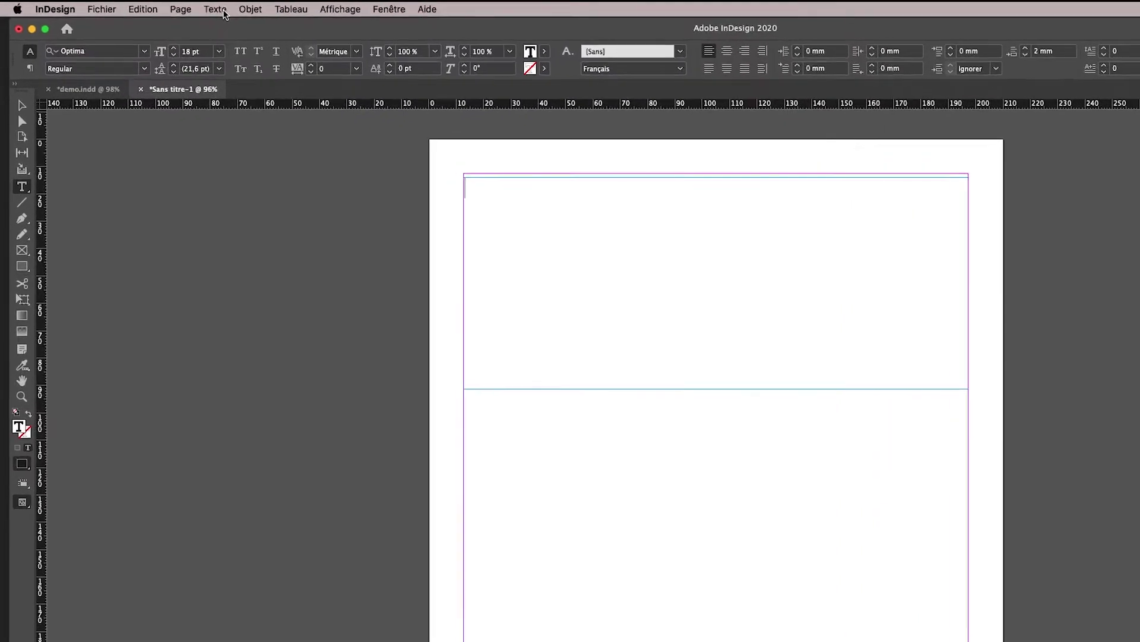
# Insert the pilcrow sign ¶ from the full Optima glyph set into the text frame and close the Glyphs panel
pyautogui.click(232, 10)
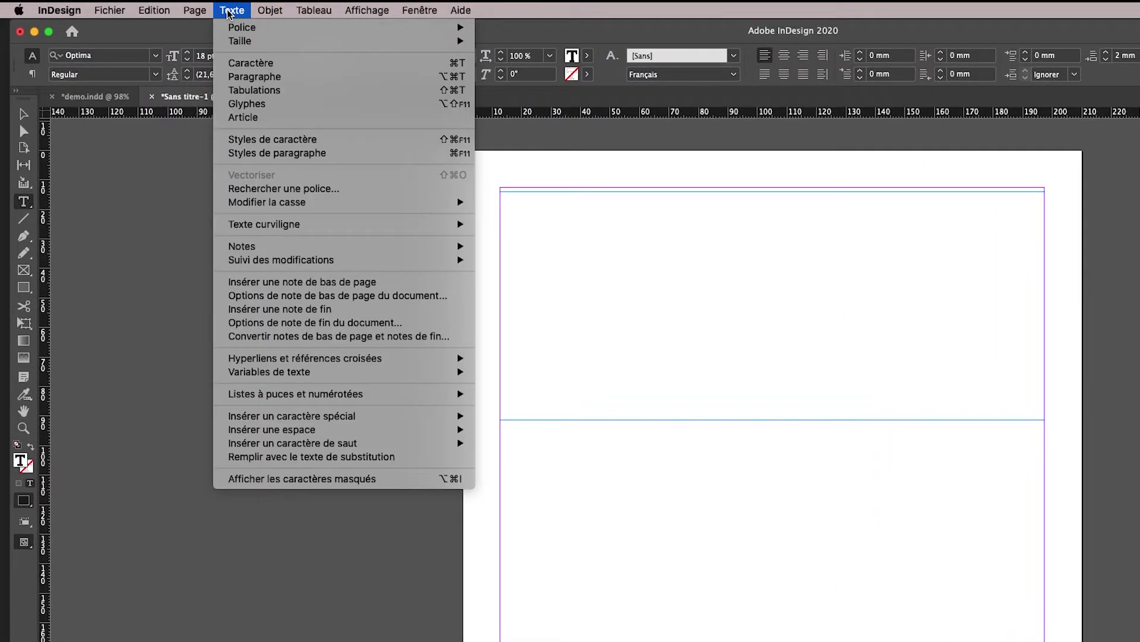
pyautogui.click(245, 104)
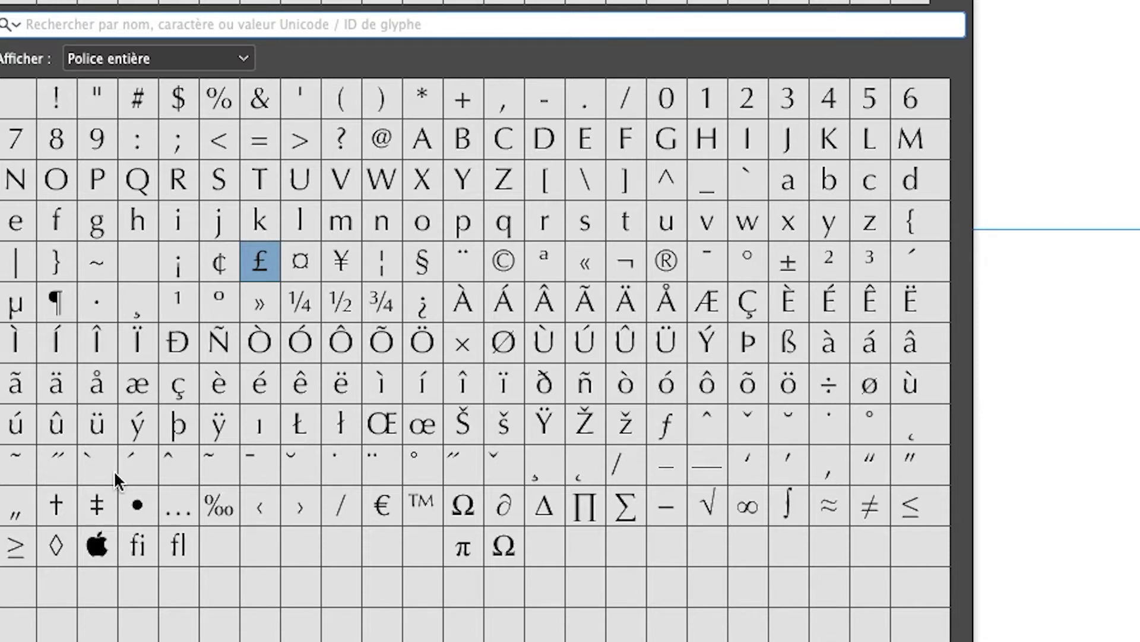
pyautogui.moveTo(63, 297)
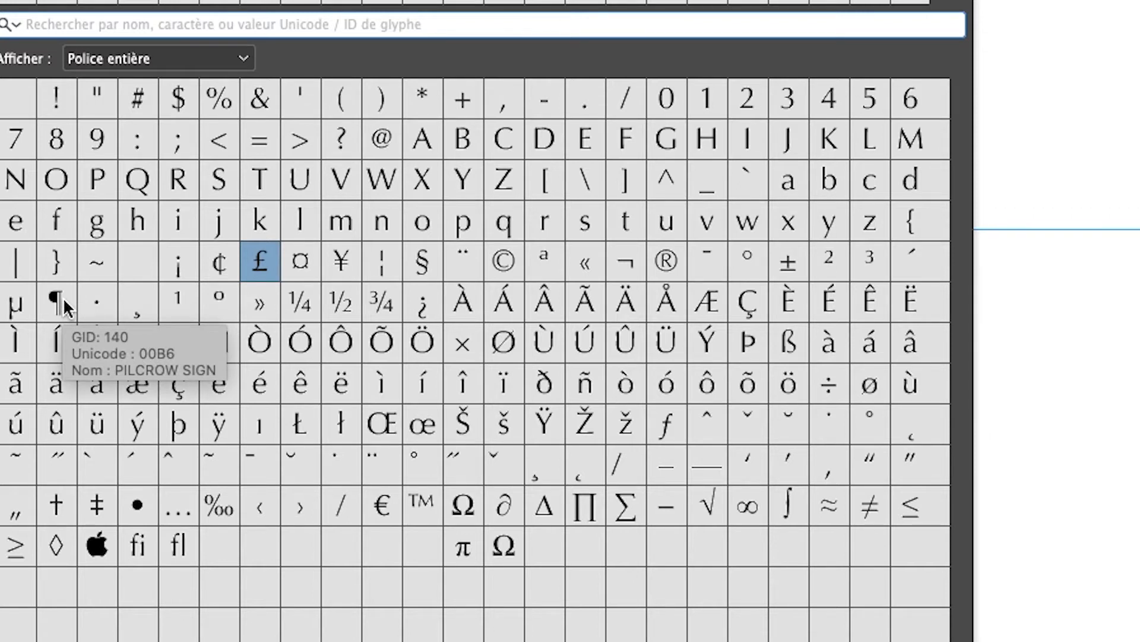
pyautogui.doubleClick(63, 297)
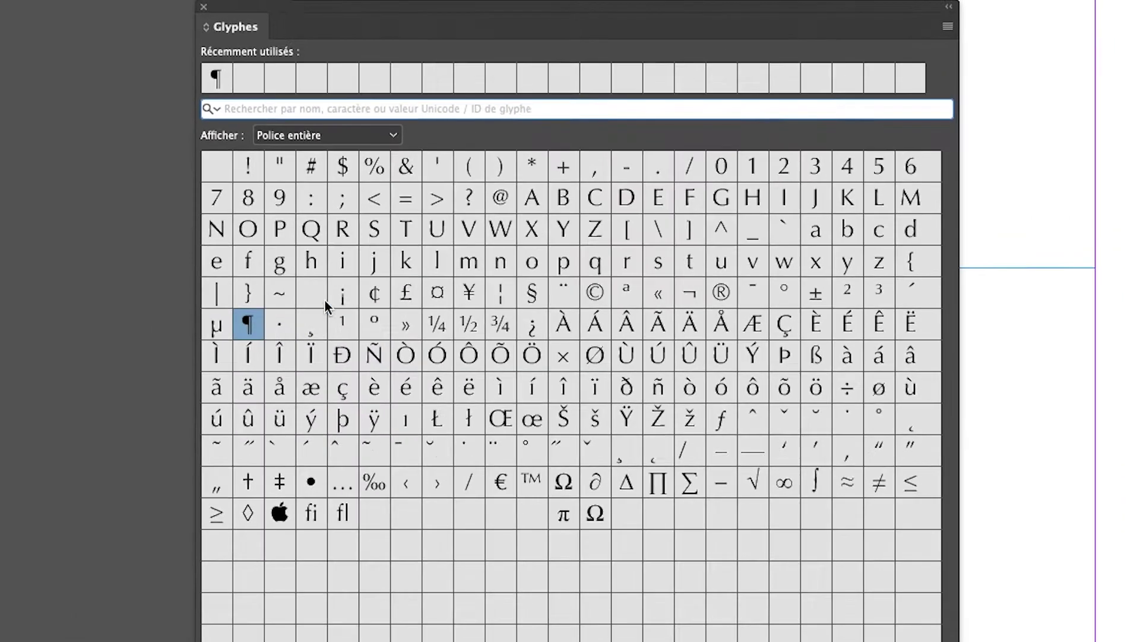
pyautogui.click(204, 7)
# Select the inserted ¶ and check its Unicode value in the Informations panel, comparing it with the character codes in the Glyphs panel
pyautogui.hotkey('shift', 'Left')
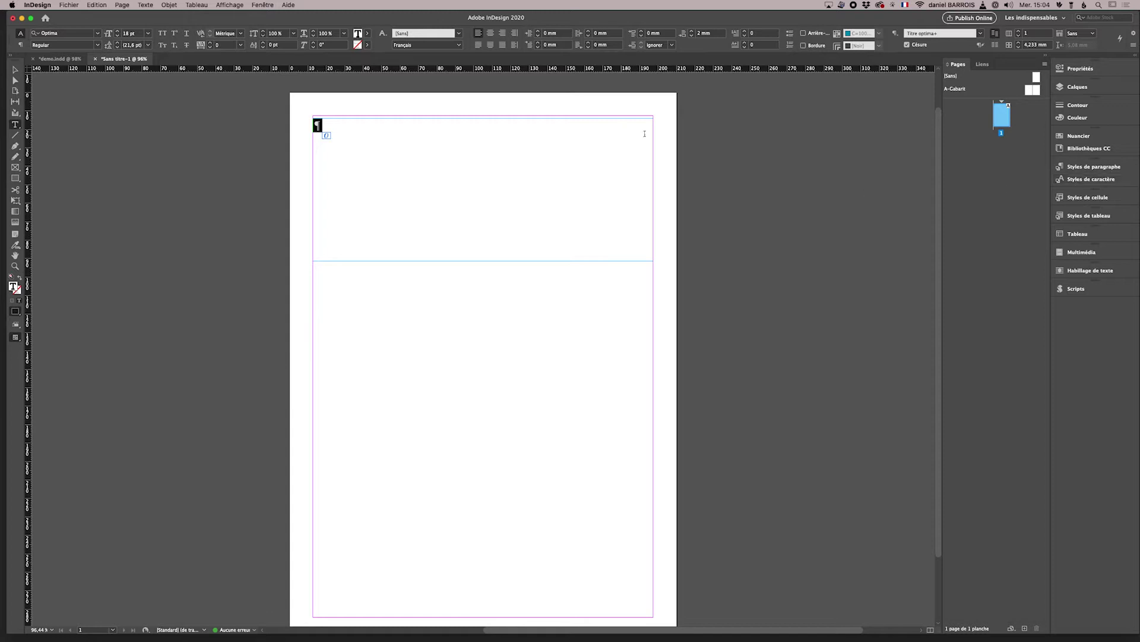
pyautogui.click(263, 5)
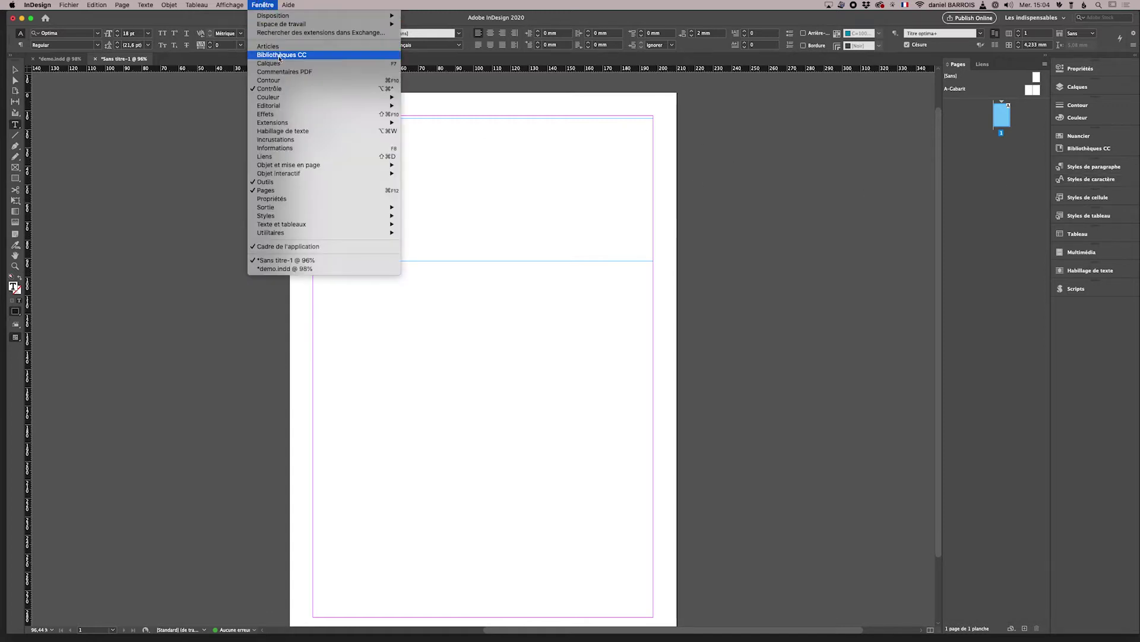
pyautogui.moveTo(282, 123)
pyautogui.press('Escape')
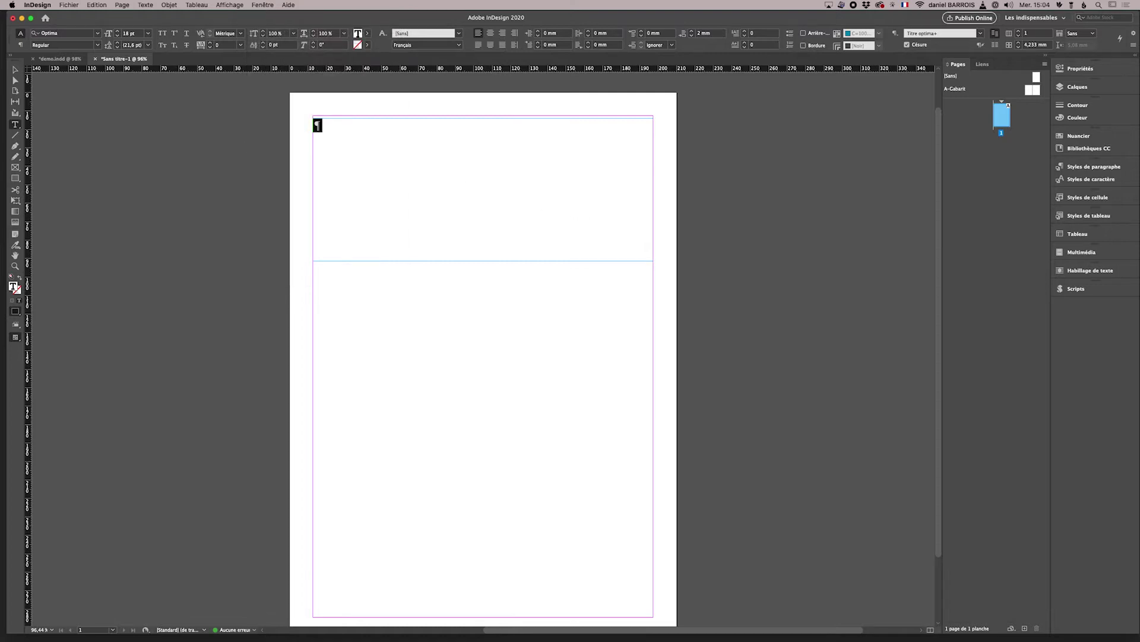
pyautogui.press('F8')
pyautogui.moveTo(535, 235); pyautogui.dragTo(733, 113)
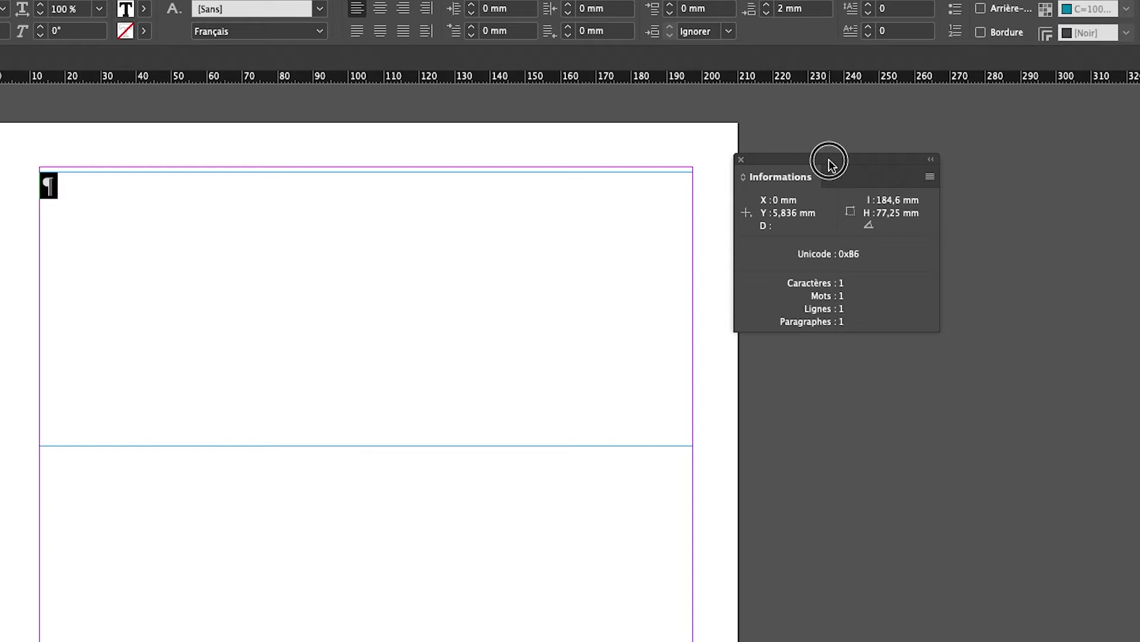
pyautogui.moveTo(825, 161); pyautogui.dragTo(887, 139)
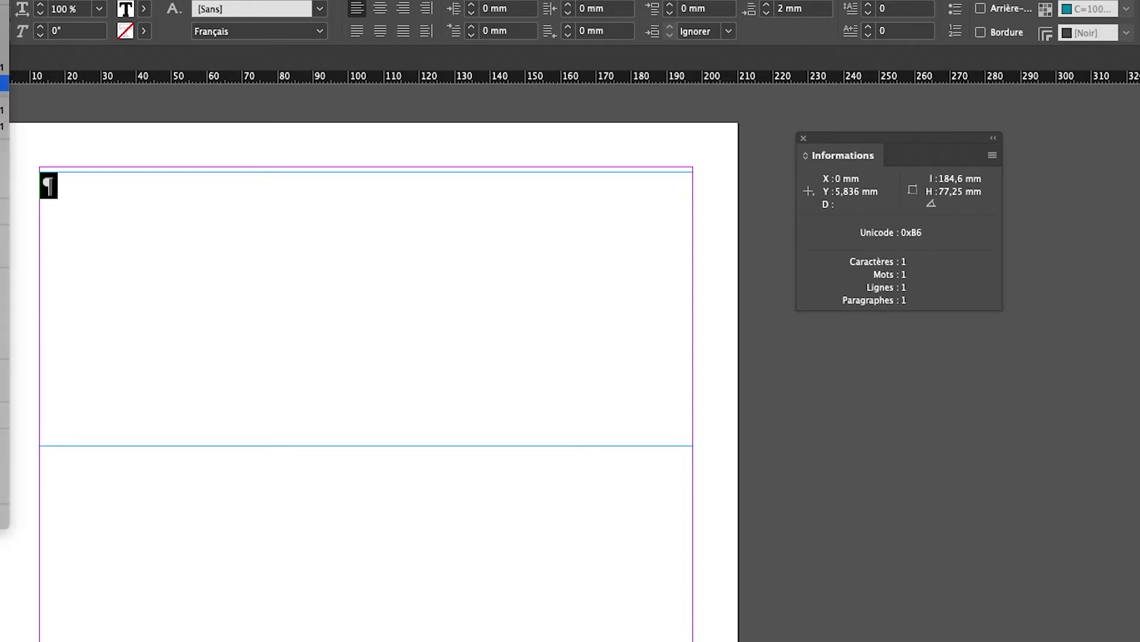
pyautogui.click(2, 67)
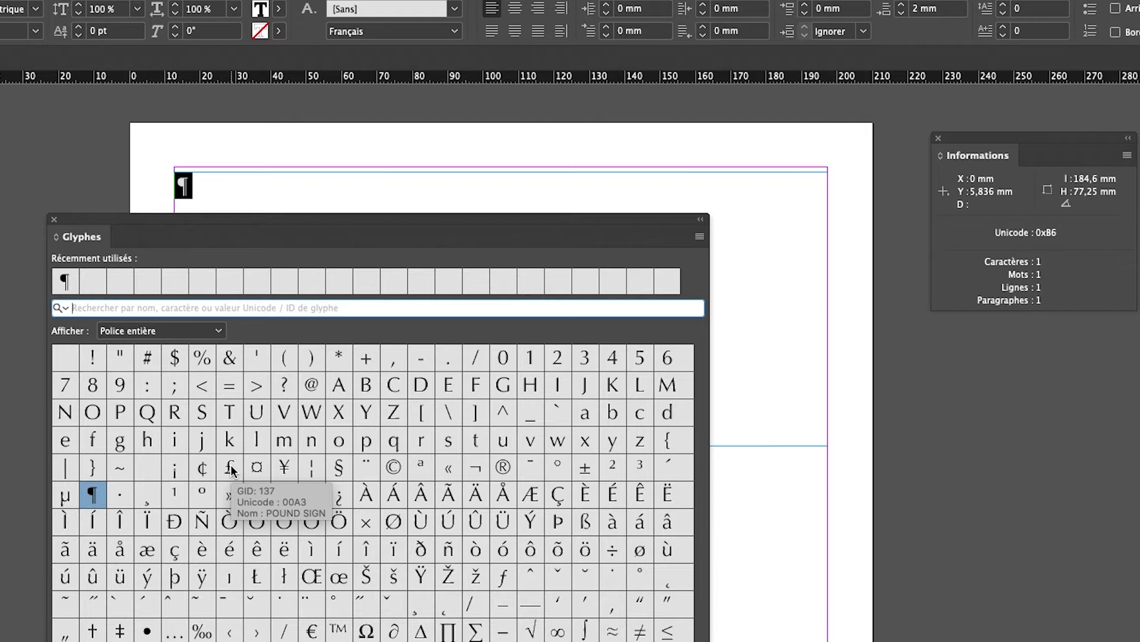
pyautogui.click(53, 219)
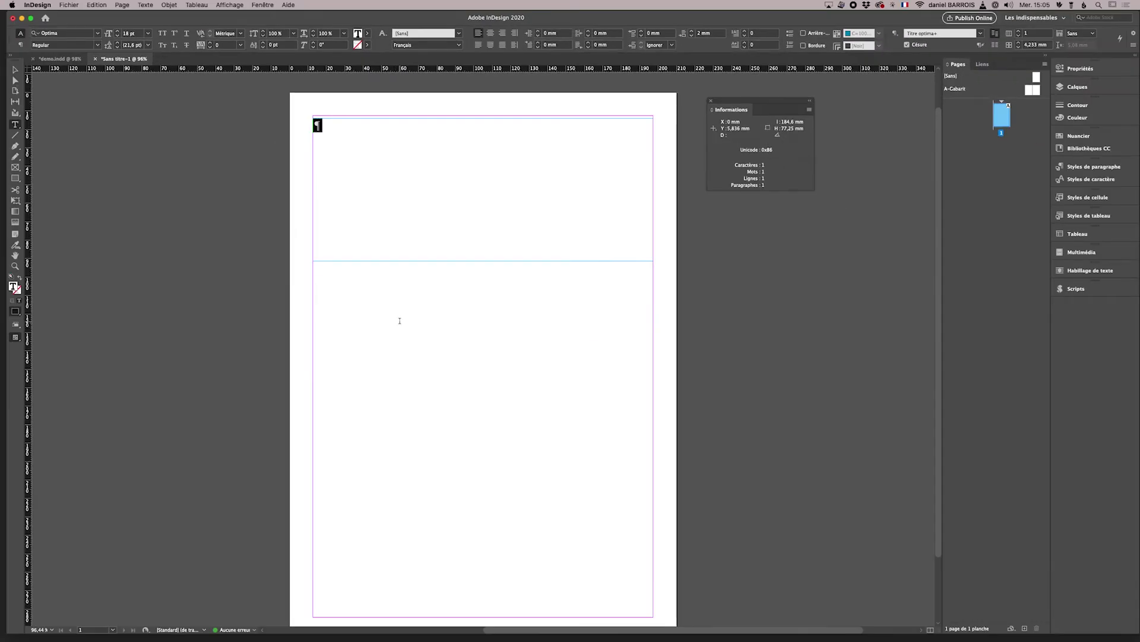
# Reveal the Utilisateur scripts folder in Finder and browse in column view to the Autocorrect folder under fr_FR
pyautogui.click(1088, 292)
pyautogui.moveTo(923, 288); pyautogui.dragTo(715, 226)
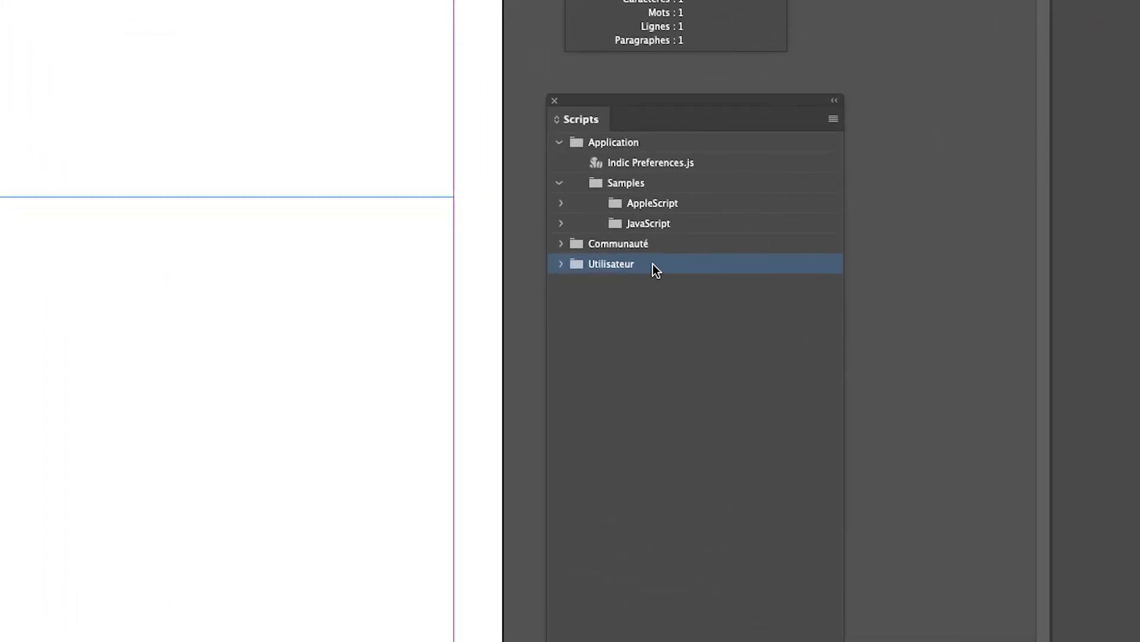
pyautogui.rightClick(653, 264)
pyautogui.click(703, 284)
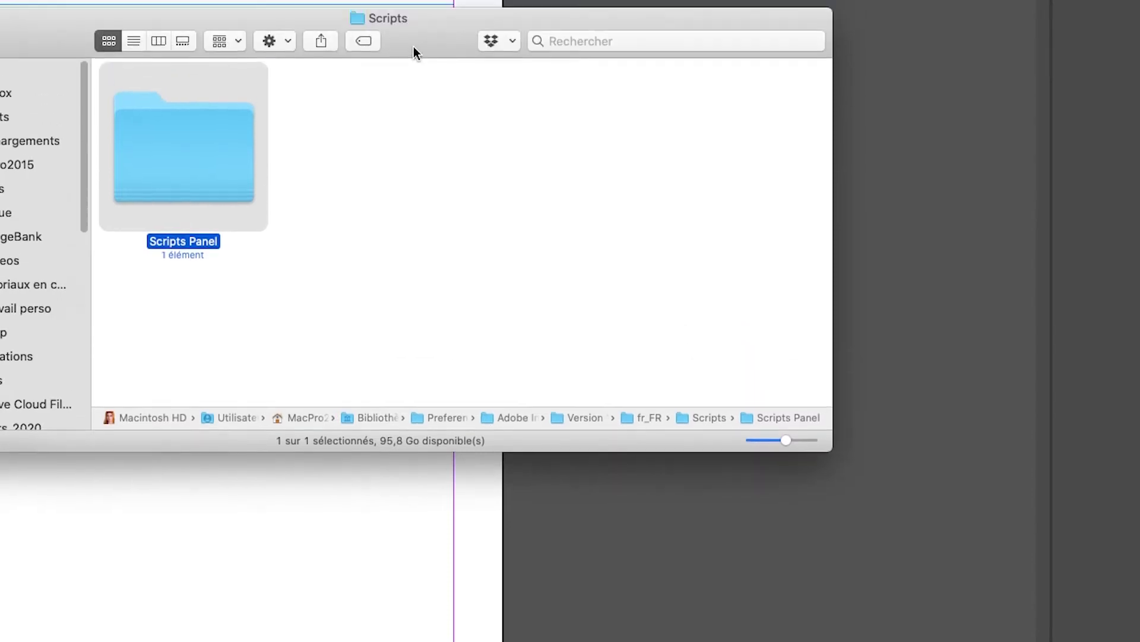
pyautogui.moveTo(413, 53); pyautogui.dragTo(621, 65)
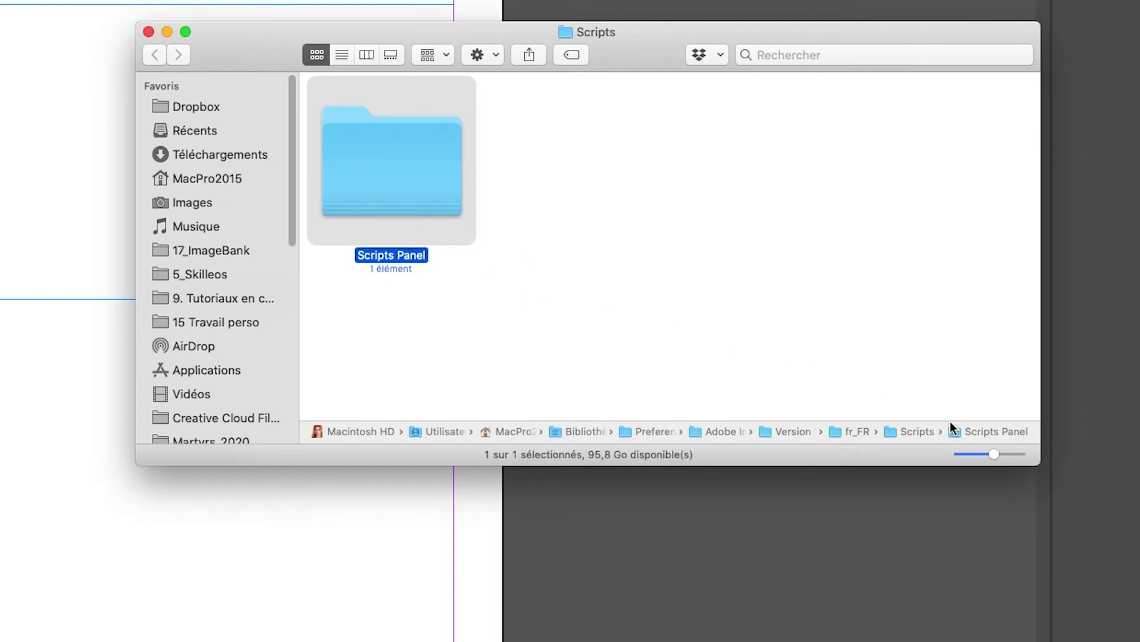
pyautogui.click(367, 54)
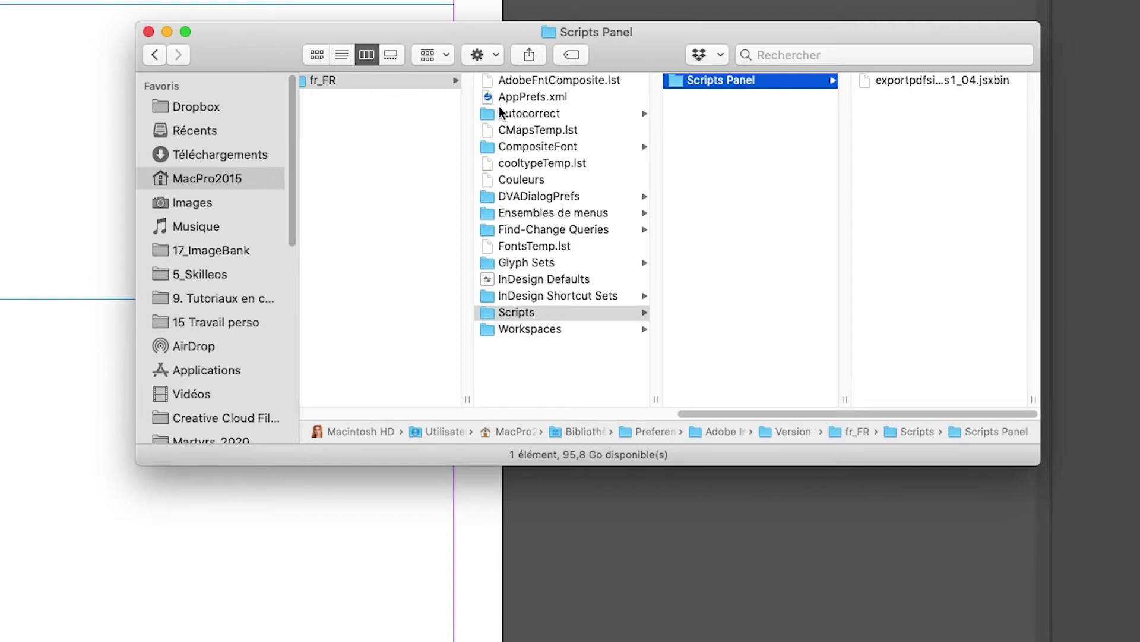
pyautogui.click(539, 114)
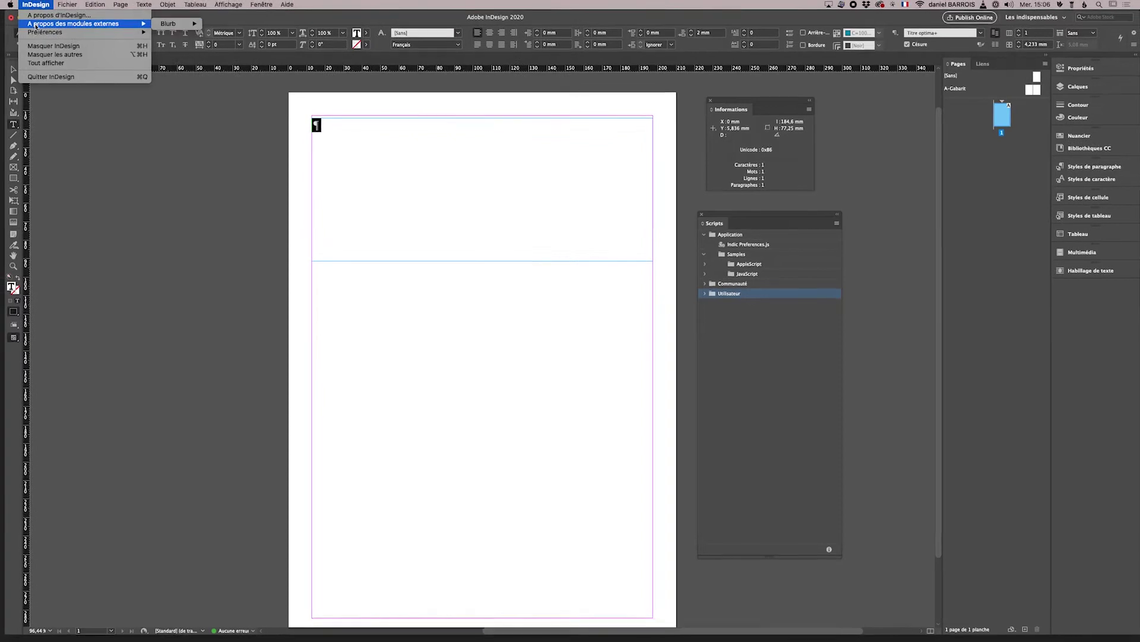
# Review the French word list in the Correction automatique preferences and leave without saving changes
pyautogui.moveTo(39, 33)
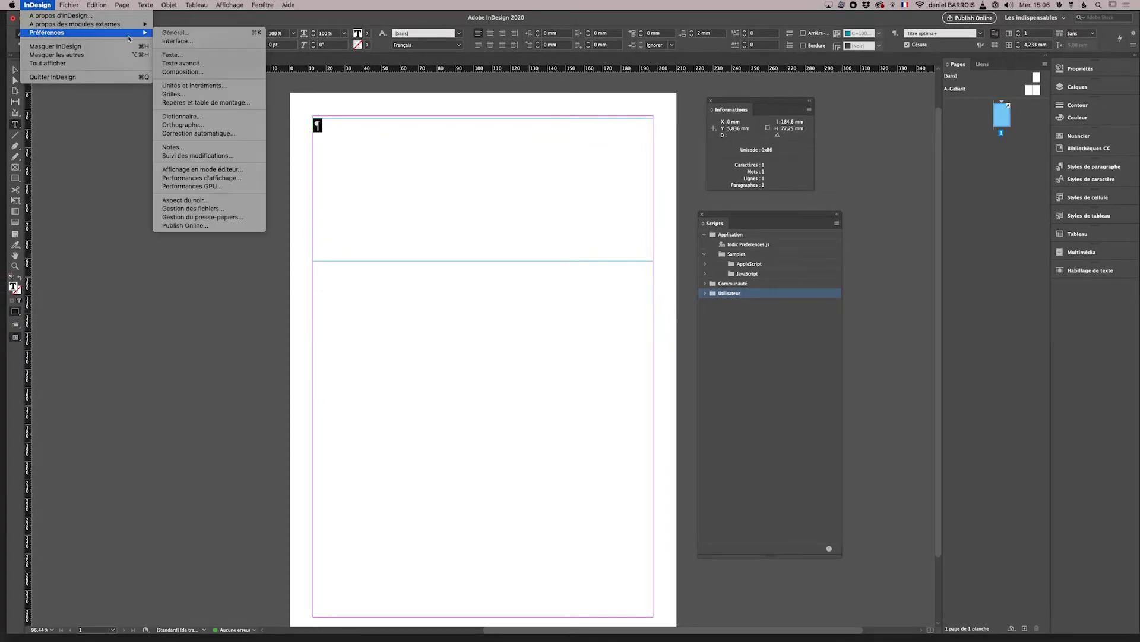
pyautogui.click(189, 134)
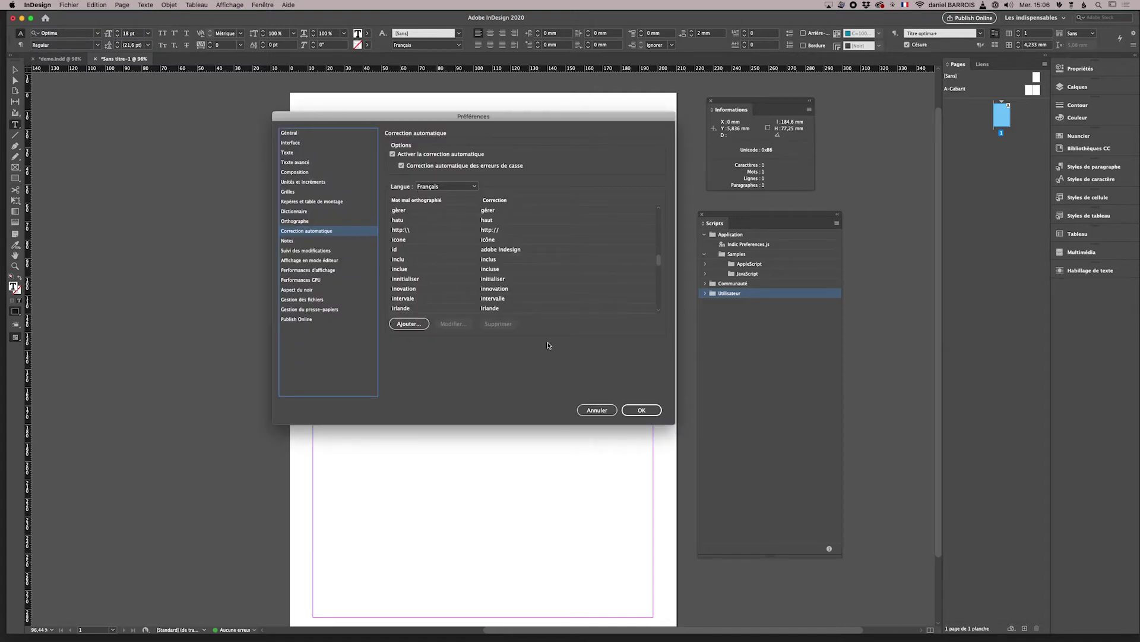
pyautogui.click(592, 410)
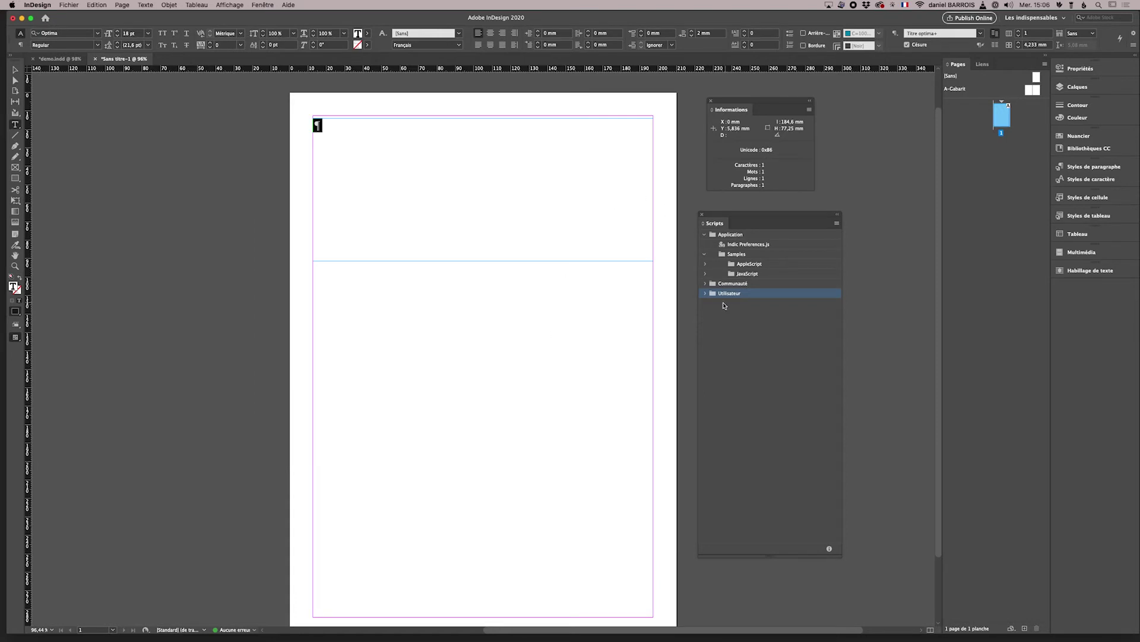
# Switch back to the Finder window, open French.xml from the Autocorrect folder in TextEdit and enlarge its window
pyautogui.hotkey('ctrl', 'Up')
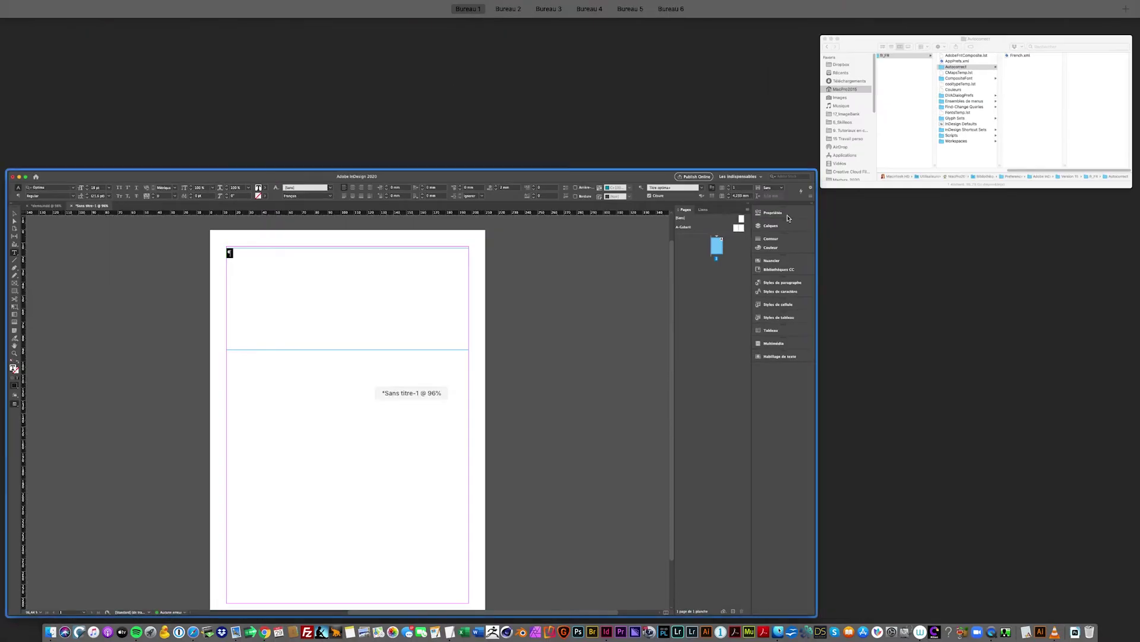
pyautogui.click(980, 107)
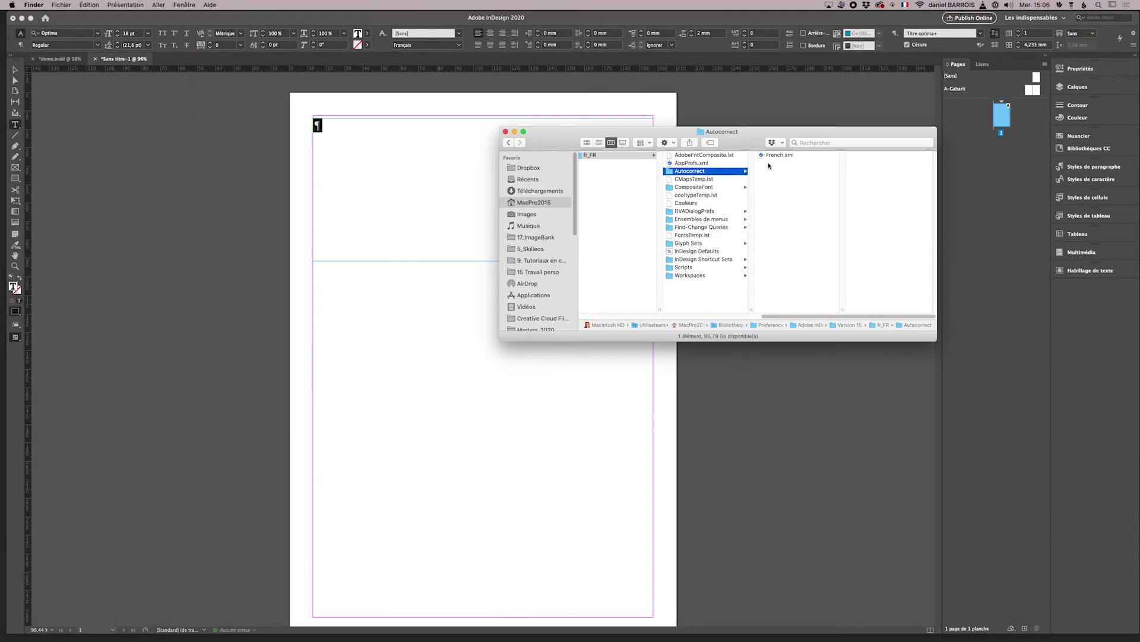
pyautogui.click(768, 155)
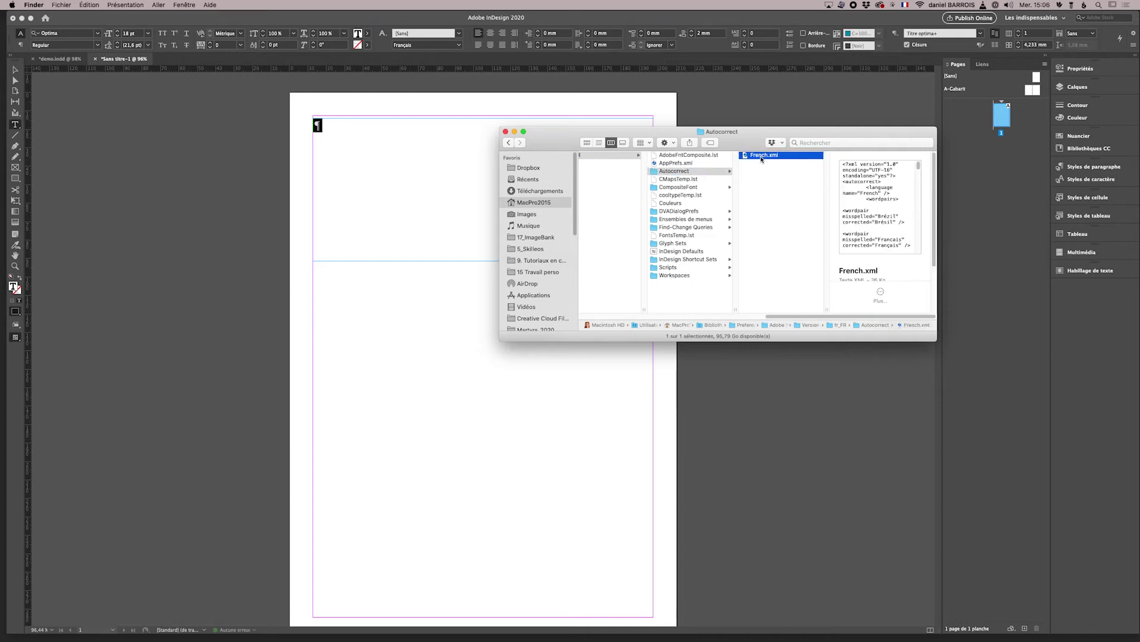
pyautogui.rightClick(762, 157)
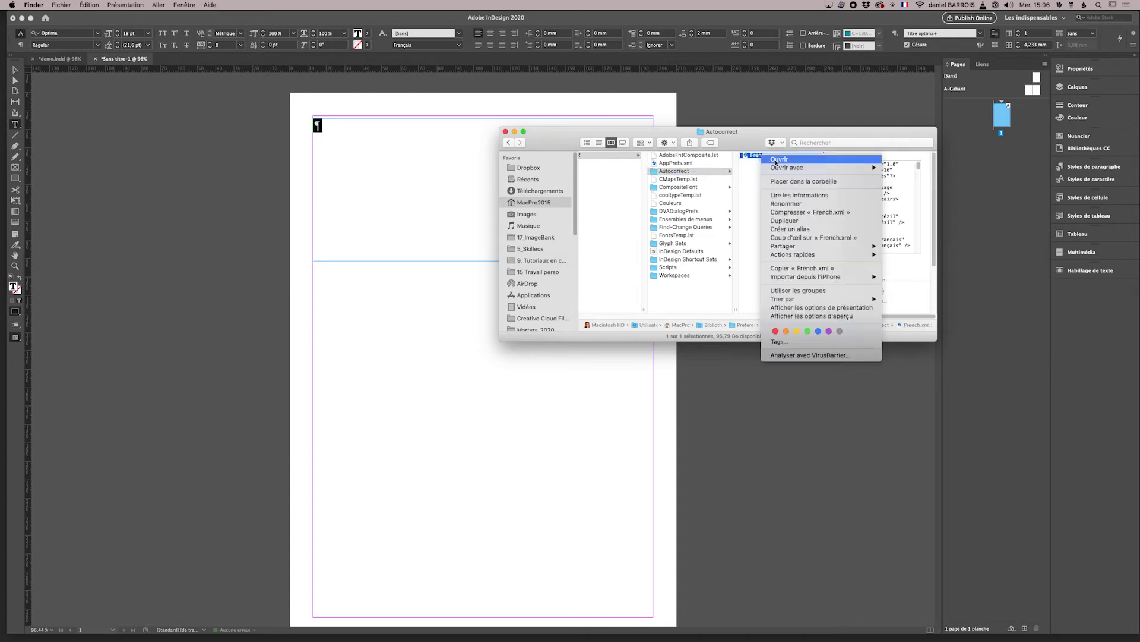
pyautogui.moveTo(789, 168)
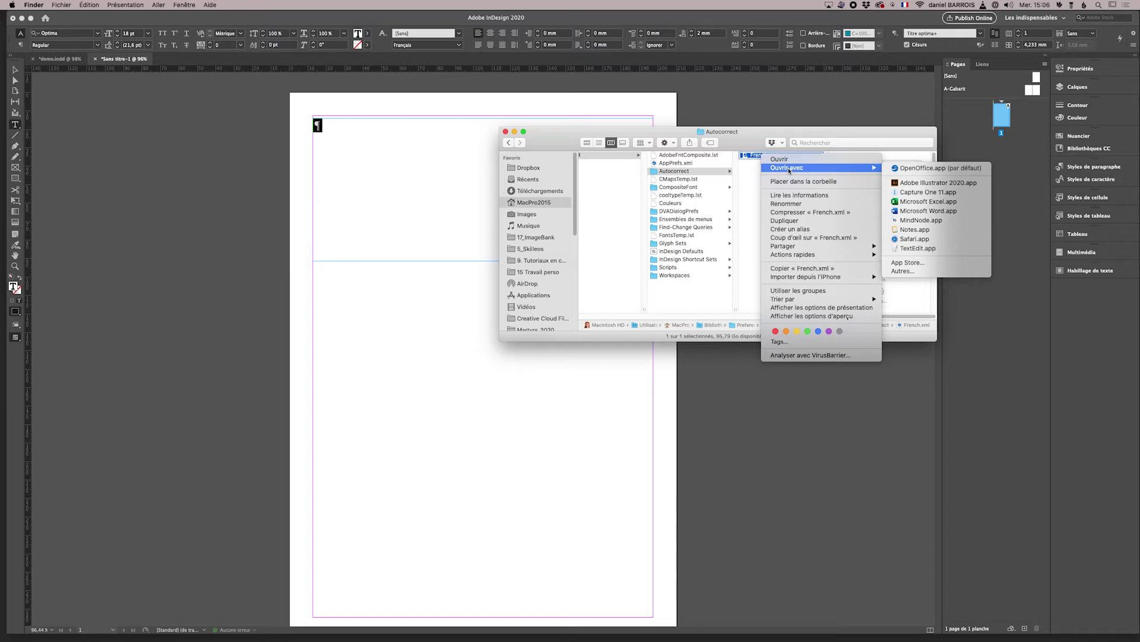
pyautogui.click(911, 250)
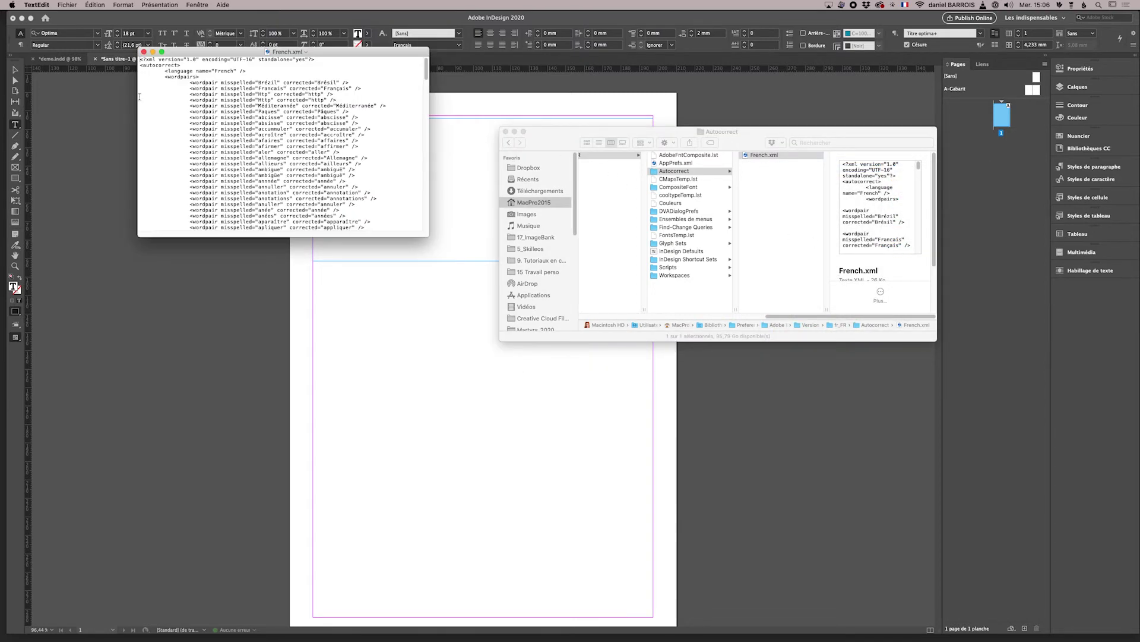
pyautogui.moveTo(428, 237); pyautogui.dragTo(455, 501)
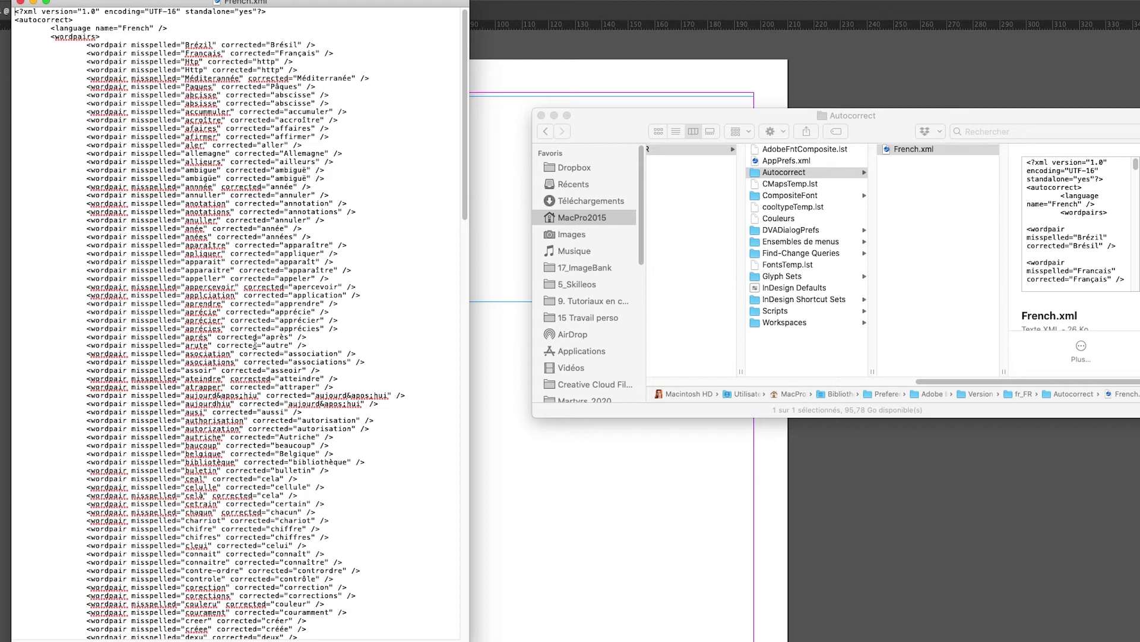
# Delete the wordpair line that corrects "pp" to "¶" from French.xml, including the empty line it leaves
pyautogui.scroll(-20, 256, 344)
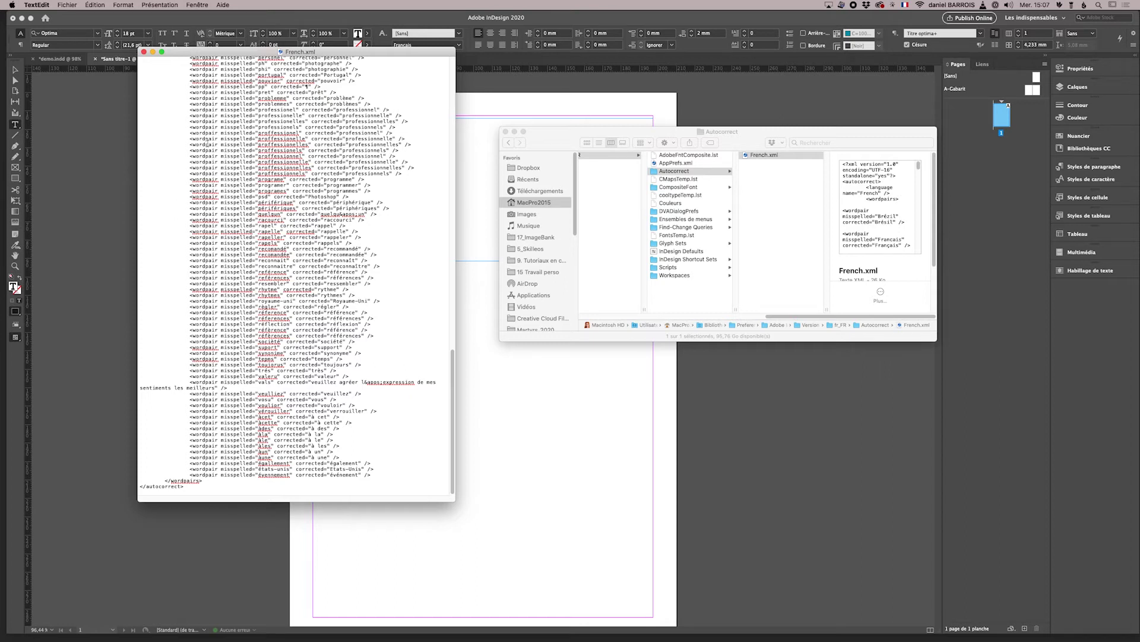
pyautogui.scroll(2, 294, 273)
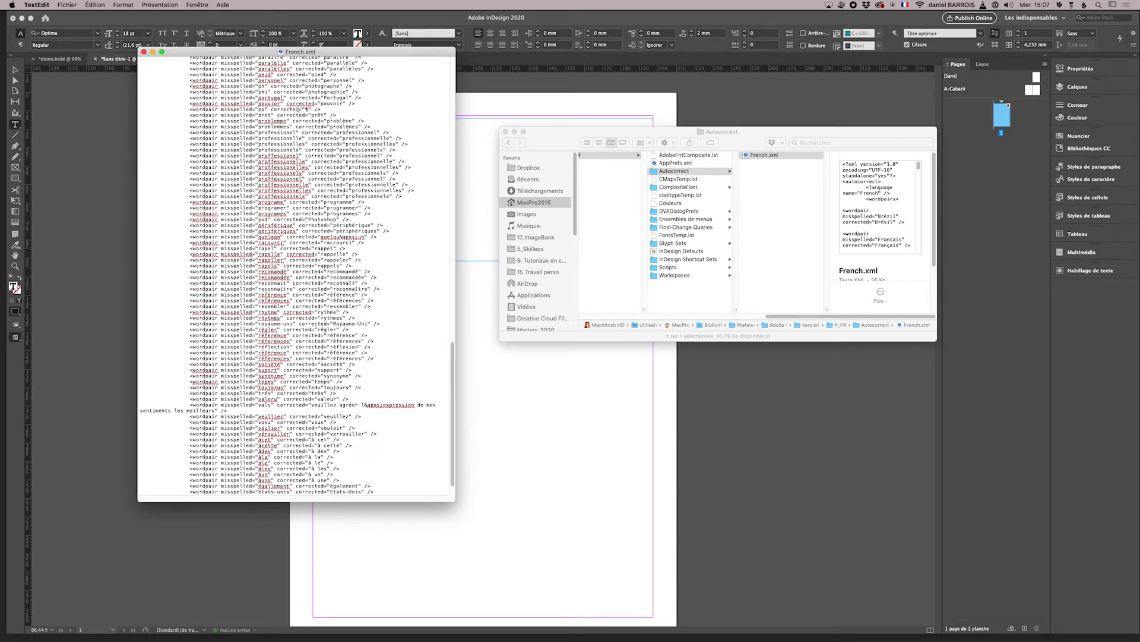
pyautogui.moveTo(309, 110); pyautogui.dragTo(197, 110)
pyautogui.scroll(2, 249, 110)
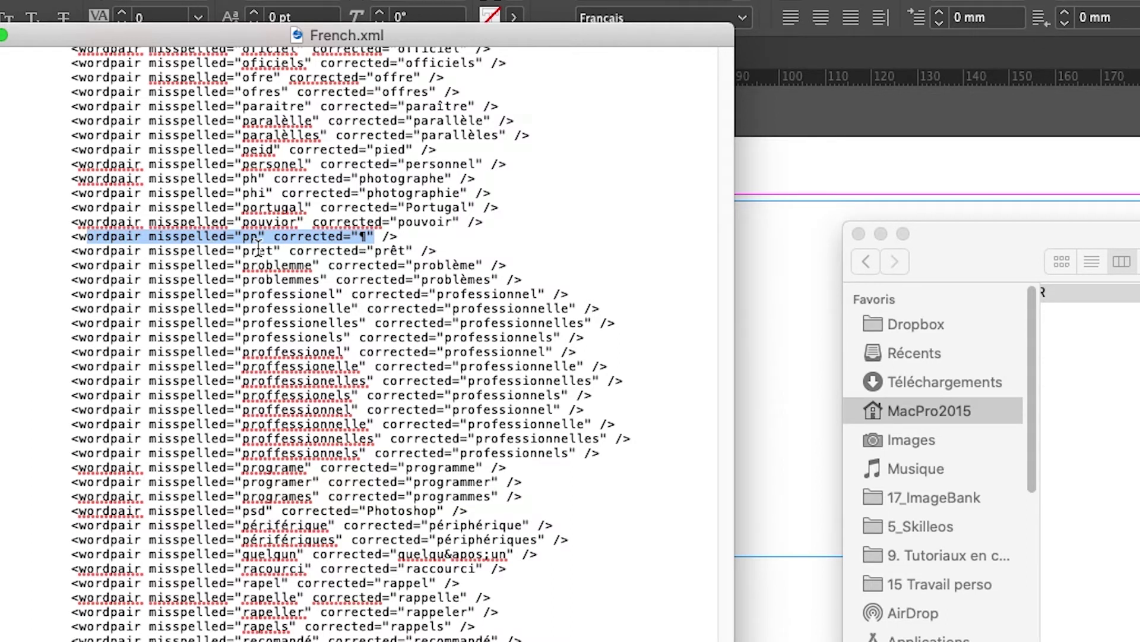
pyautogui.moveTo(397, 236); pyautogui.dragTo(62, 237)
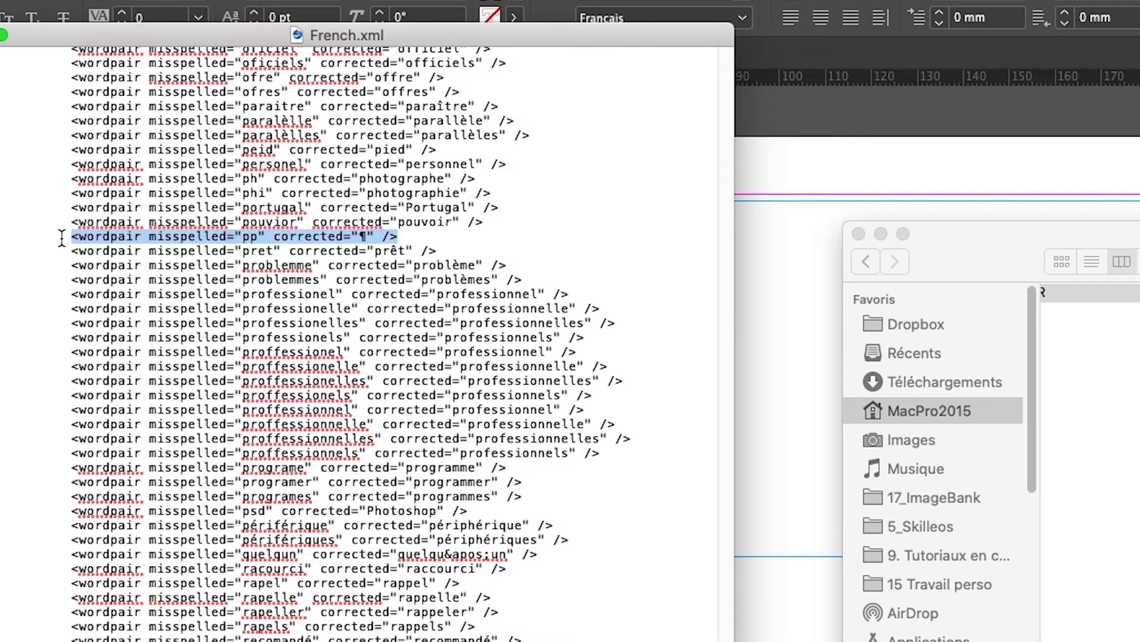
pyautogui.press('BackSpace')
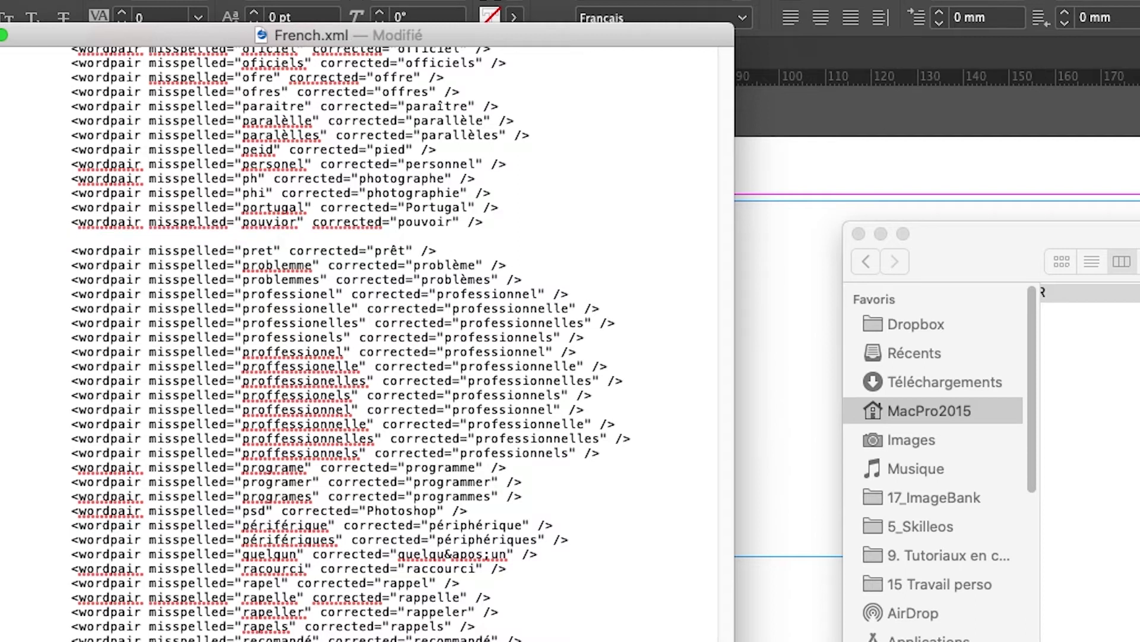
pyautogui.click(70, 250)
pyautogui.press('BackSpace')
pyautogui.press('BackSpace')
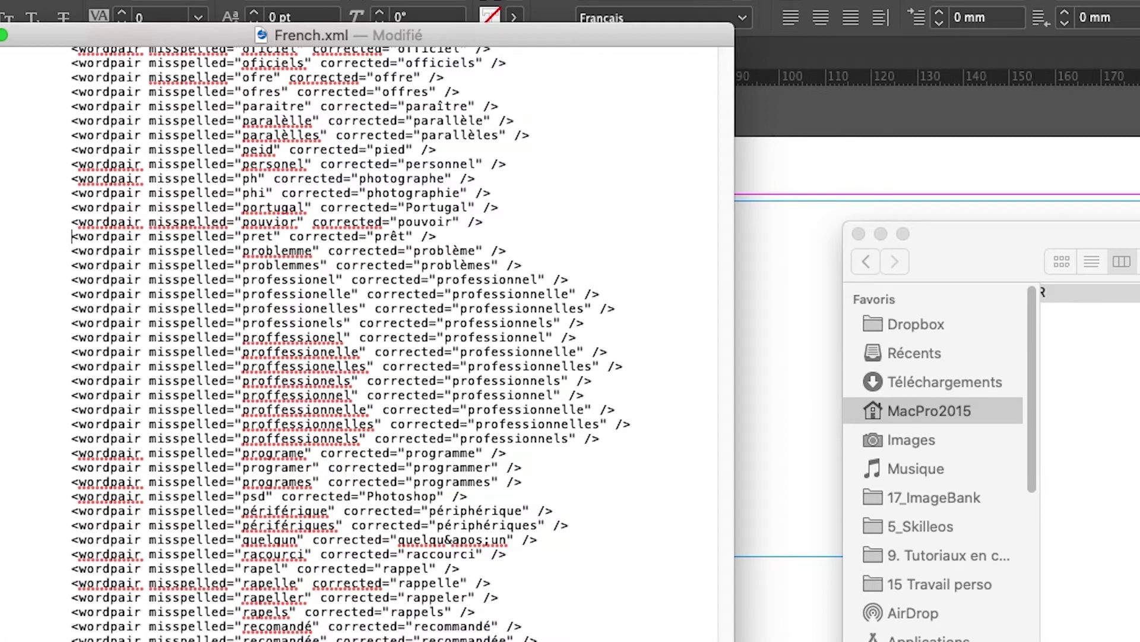
# Duplicate the last wordpair entry, "évennement" corrected to "événement", on a new line just before the closing wordpairs tag
pyautogui.scroll(-3, 356, 345)
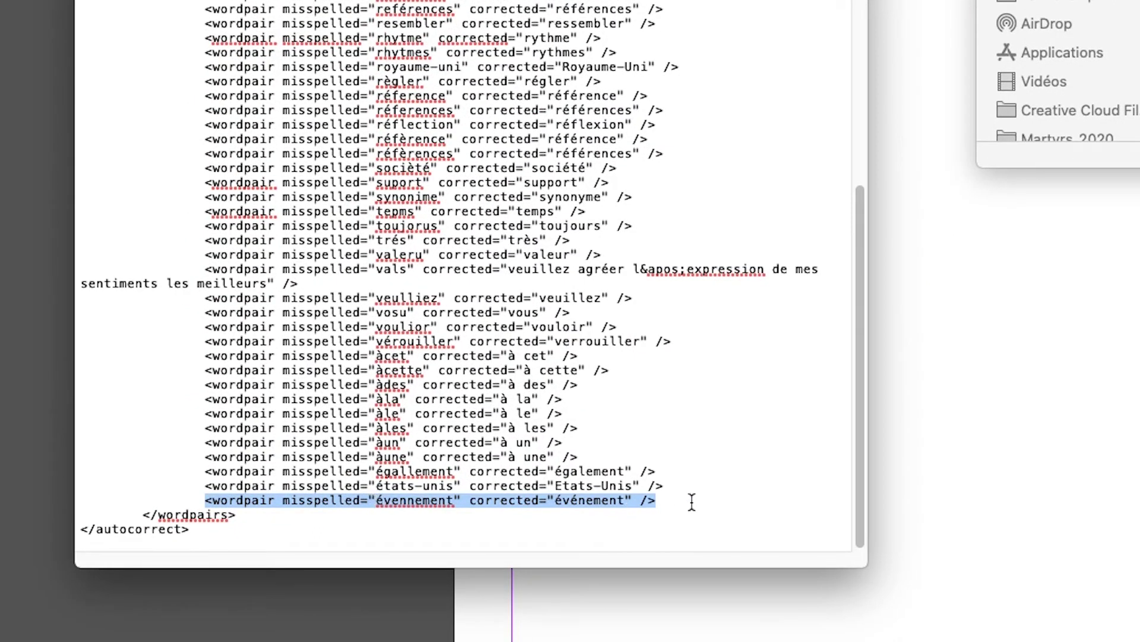
pyautogui.click(657, 501)
pyautogui.press('Return')
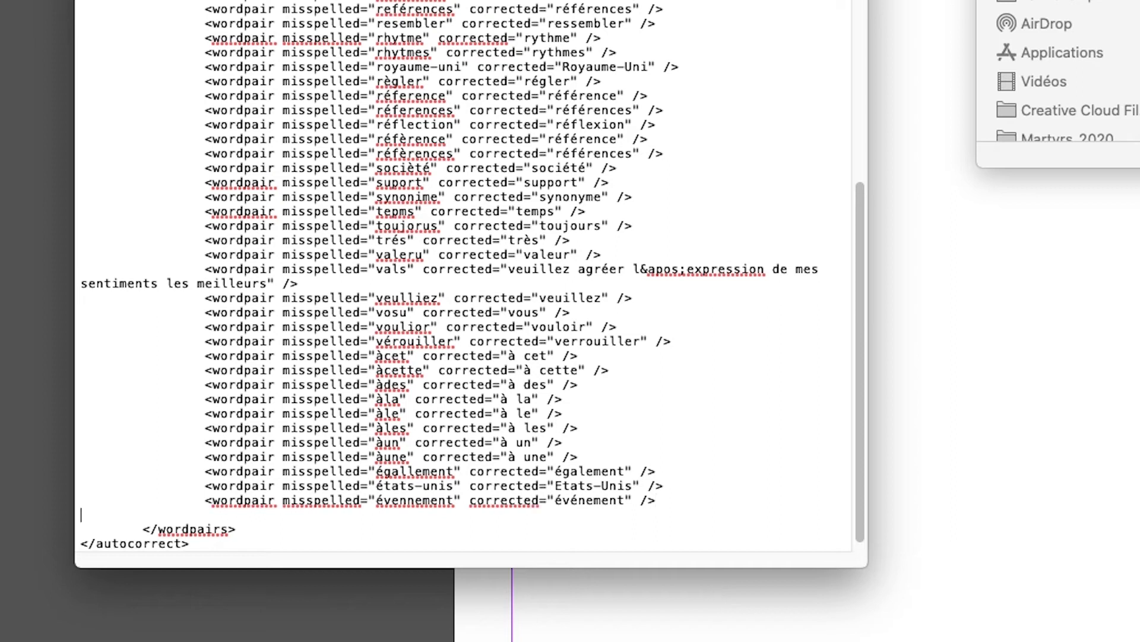
pyautogui.write('<wordpair misspelled="évennement" corrected="événement" />')
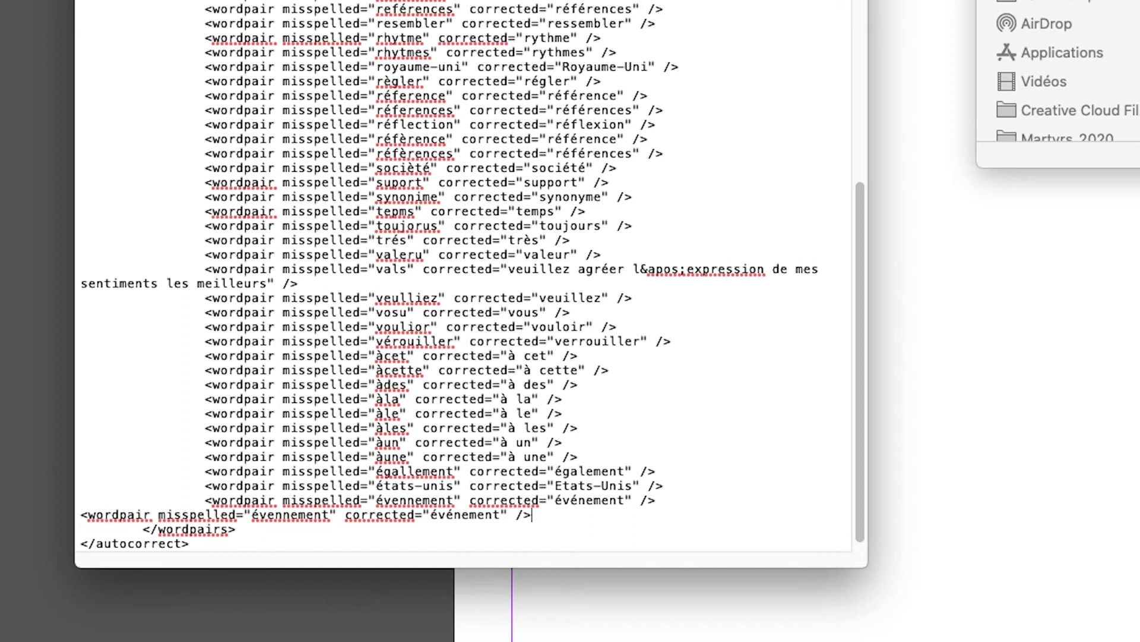
# Enlarge the text and widen the window, and indent the duplicated wordpair line by two tabs to align it with the entries above
pyautogui.scroll(10, 464, 279)
pyautogui.press('super+plus')
pyautogui.press('super+plus')
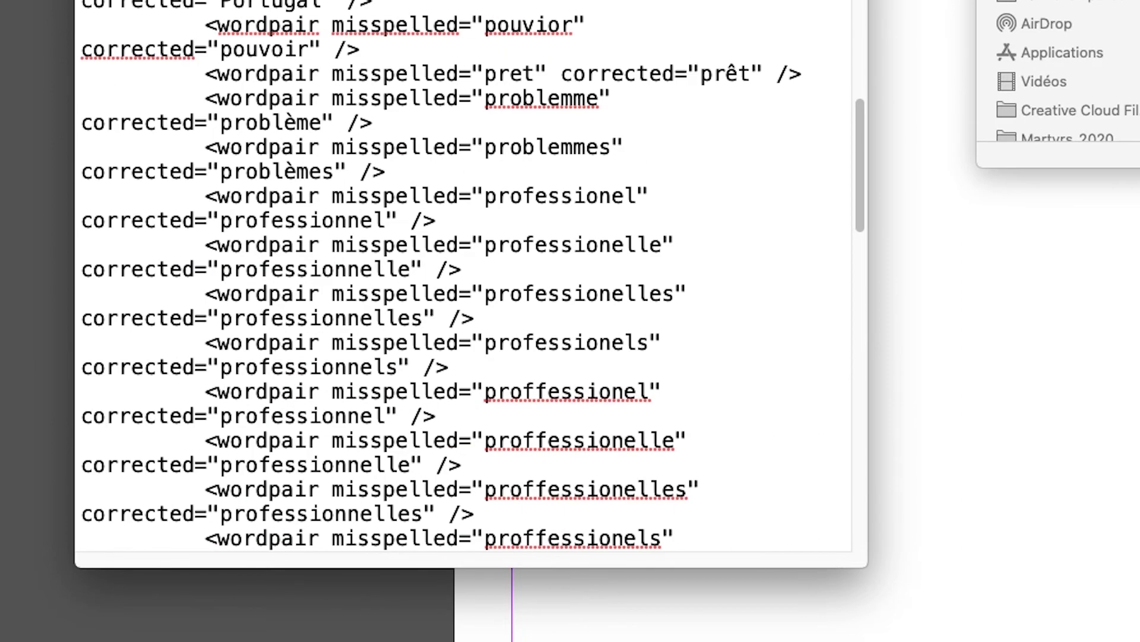
pyautogui.moveTo(863, 566); pyautogui.dragTo(1137, 580)
pyautogui.scroll(-15, 970, 262)
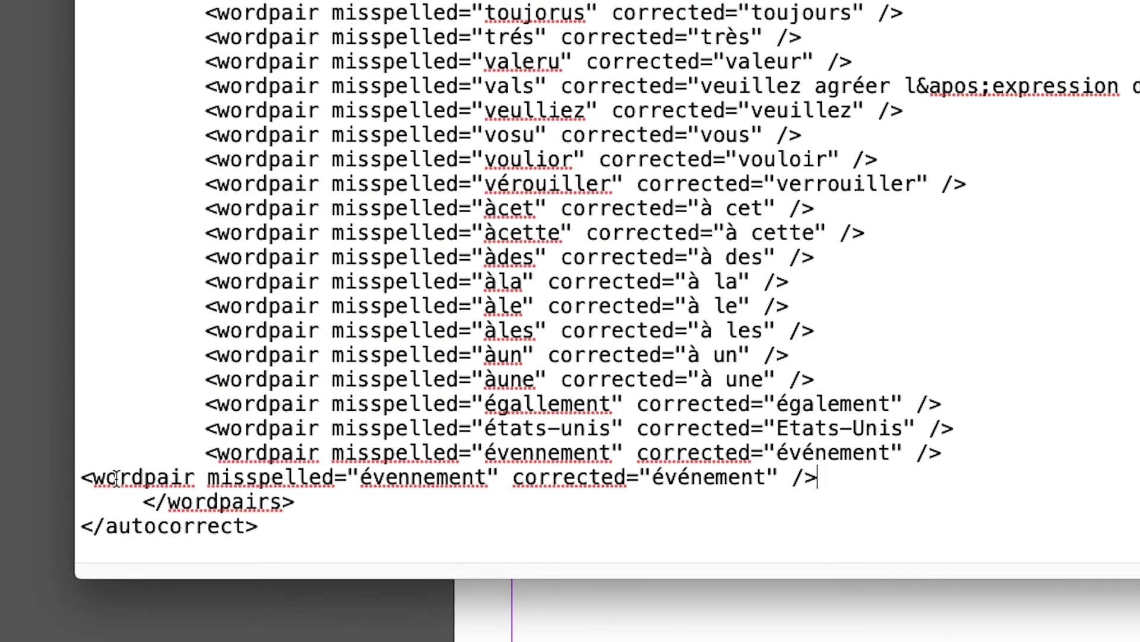
pyautogui.click(84, 477)
pyautogui.press('Tab')
pyautogui.press('Tab')
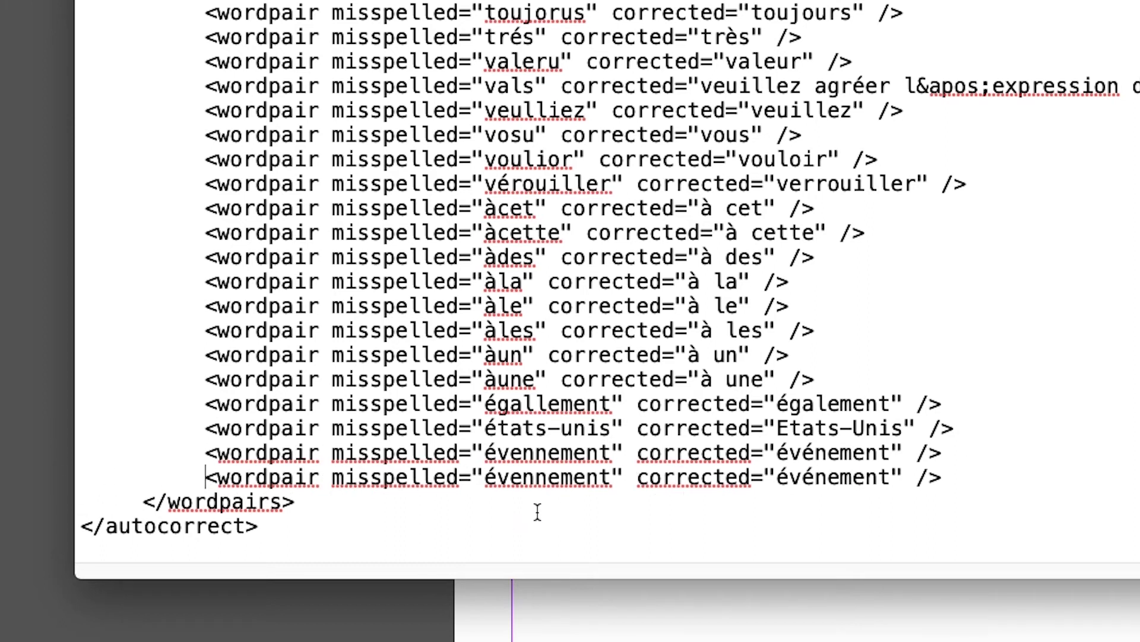
# Edit the duplicated wordpair entry so that misspelled is "pp" and corrected is "&#xB6;"
pyautogui.moveTo(612, 483); pyautogui.dragTo(483, 481)
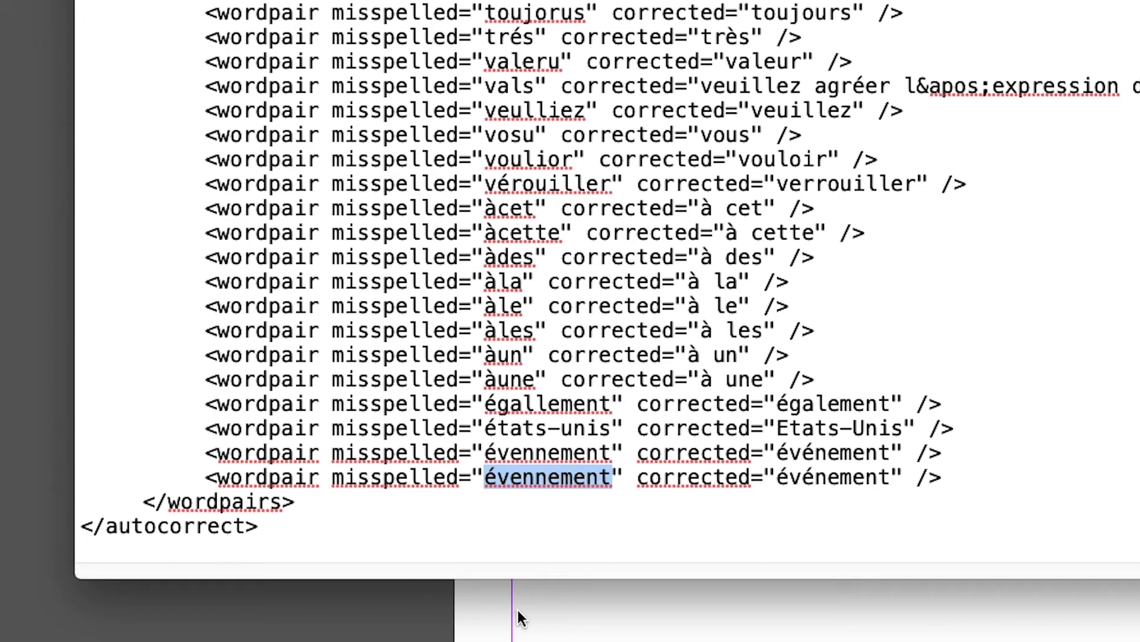
pyautogui.write('pp')
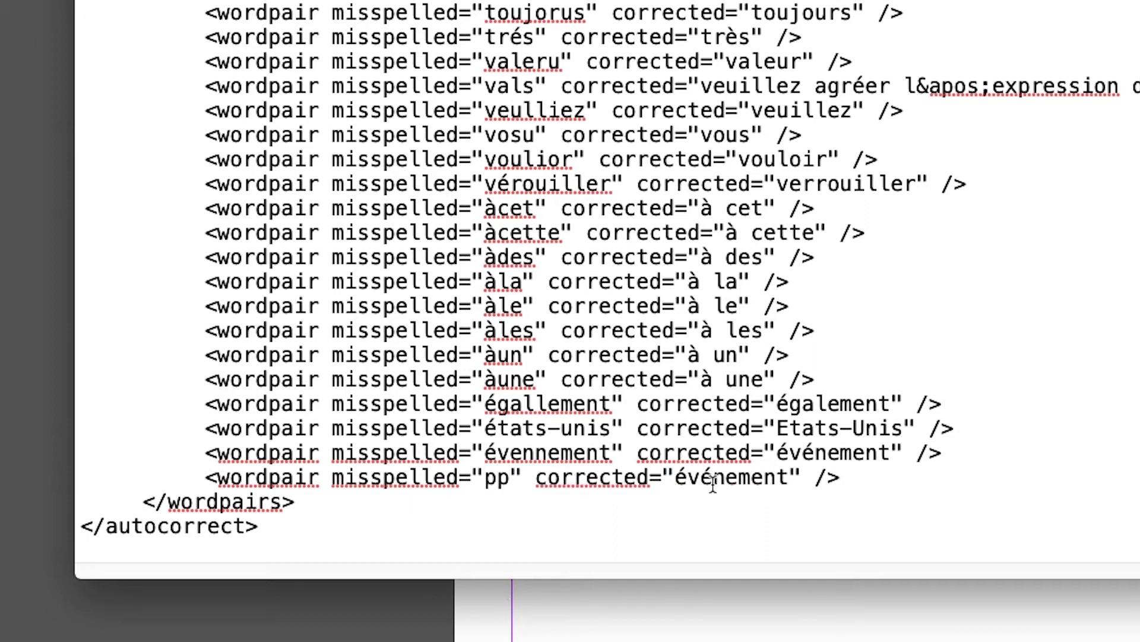
pyautogui.moveTo(675, 478); pyautogui.dragTo(790, 478)
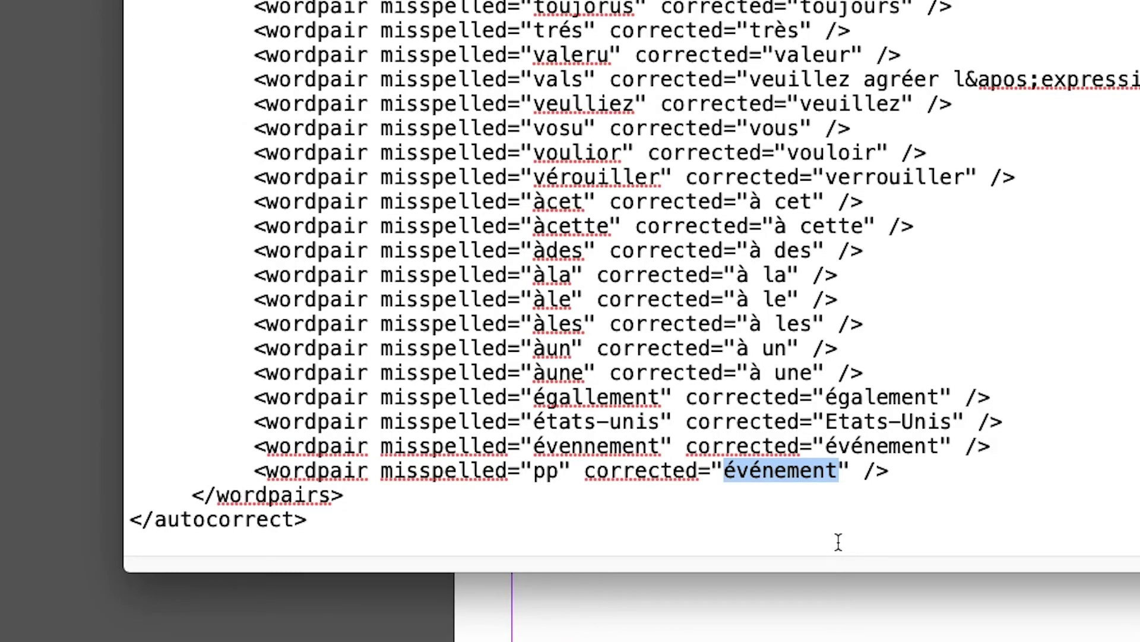
pyautogui.write('xB6')
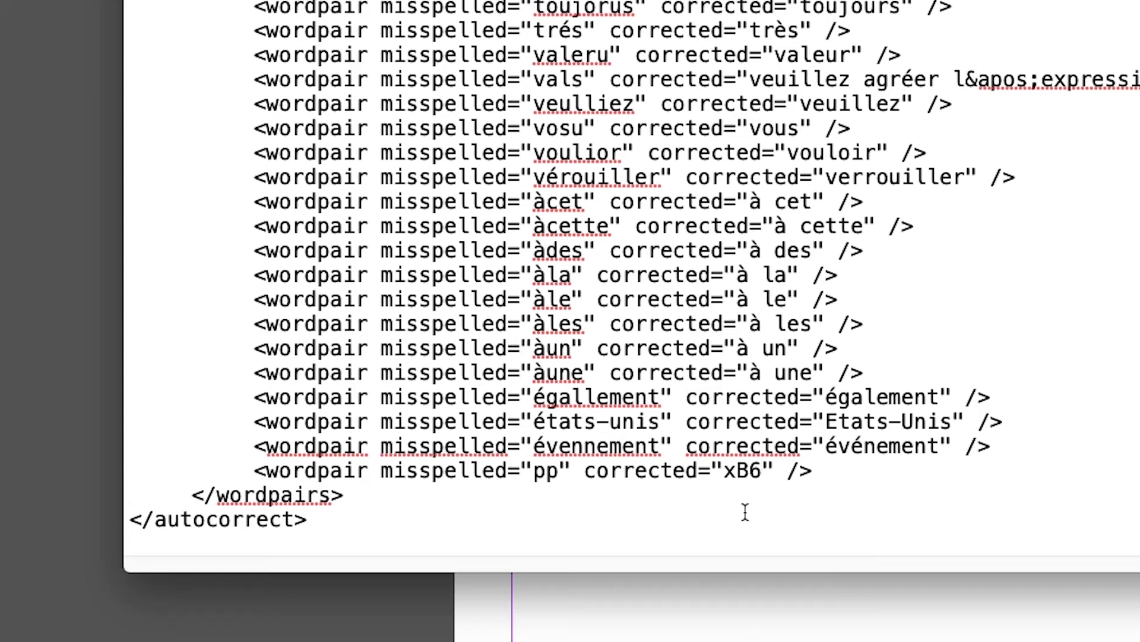
pyautogui.click(725, 471)
pyautogui.write('@')
pyautogui.press('BackSpace')
pyautogui.write('#')
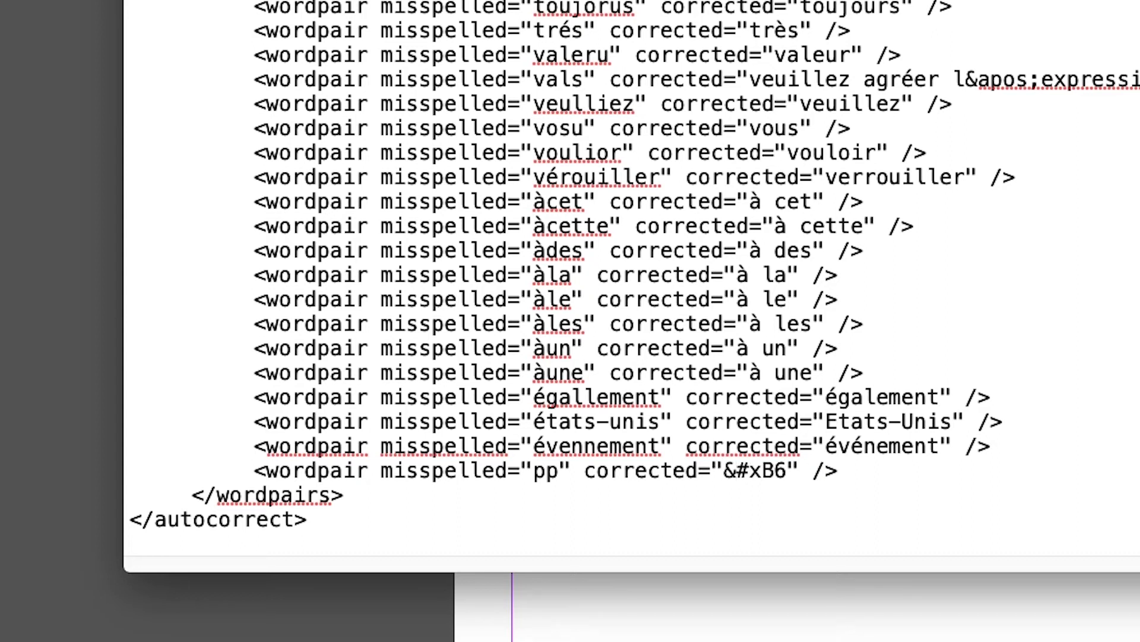
pyautogui.click(787, 470)
pyautogui.write(';')
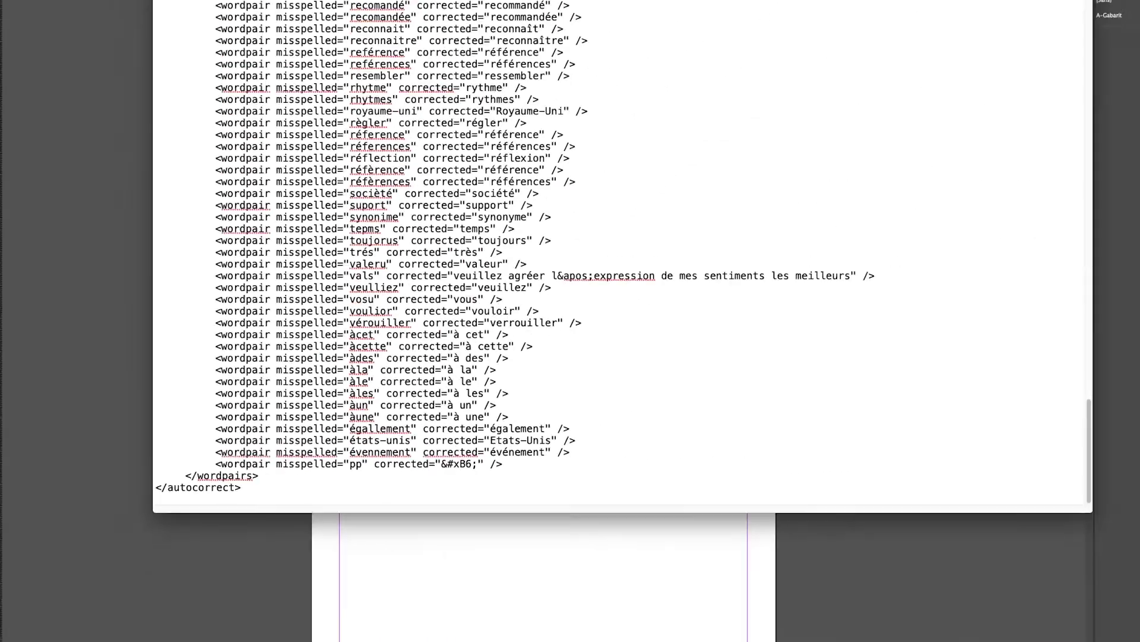
# Close French.xml and the Autocorrect folder window, and switch back to the Sans titre-1 document in InDesign
pyautogui.press('super+w')
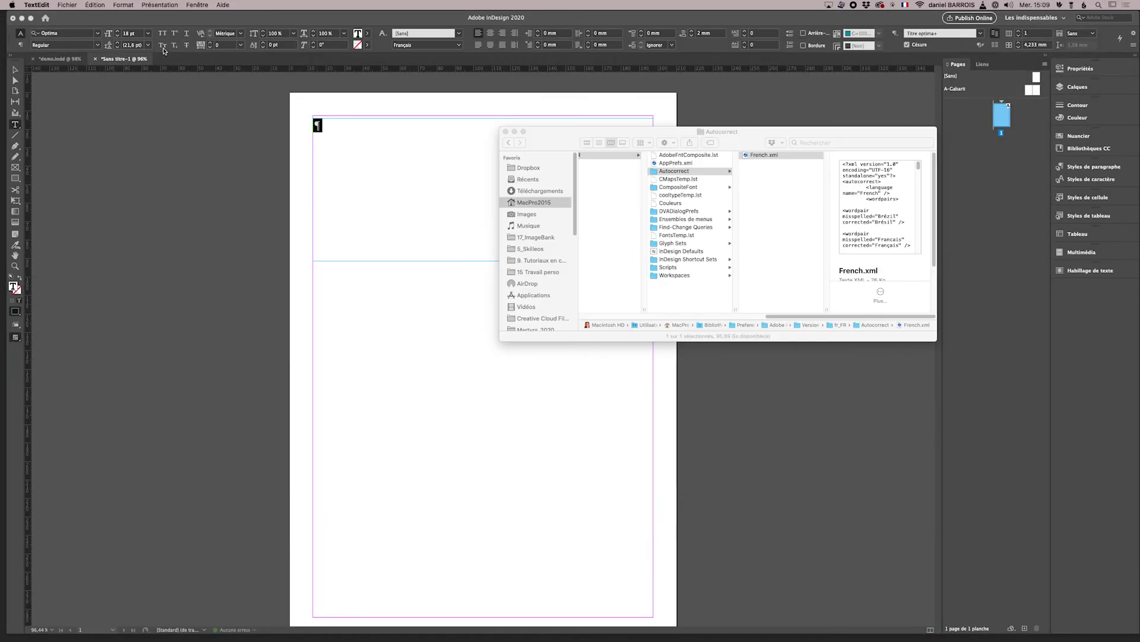
pyautogui.click(505, 132)
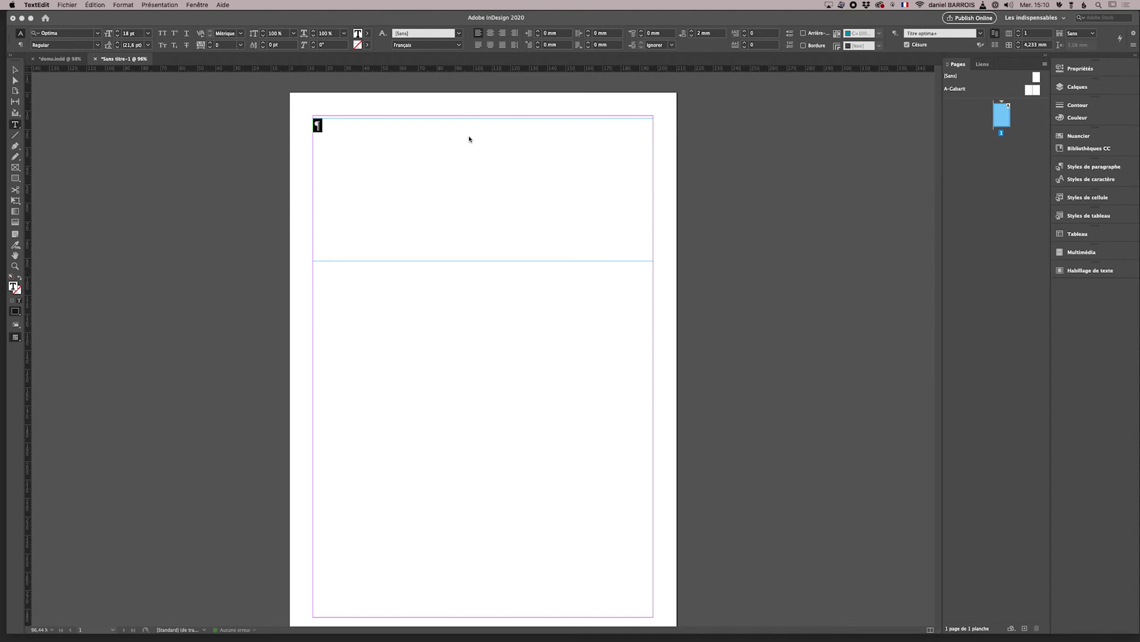
pyautogui.click(229, 120)
pyautogui.click(305, 126)
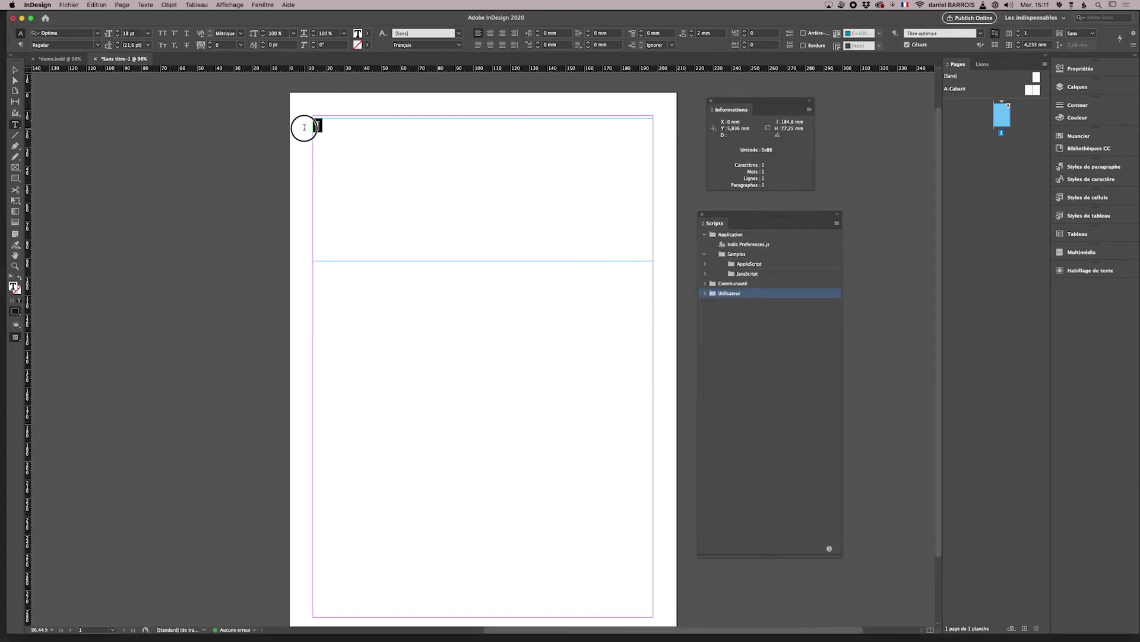
# Delete the selected ¶ from the text frame and quit InDesign without saving Sans titre-1
pyautogui.press('BackSpace')
pyautogui.click(37, 5)
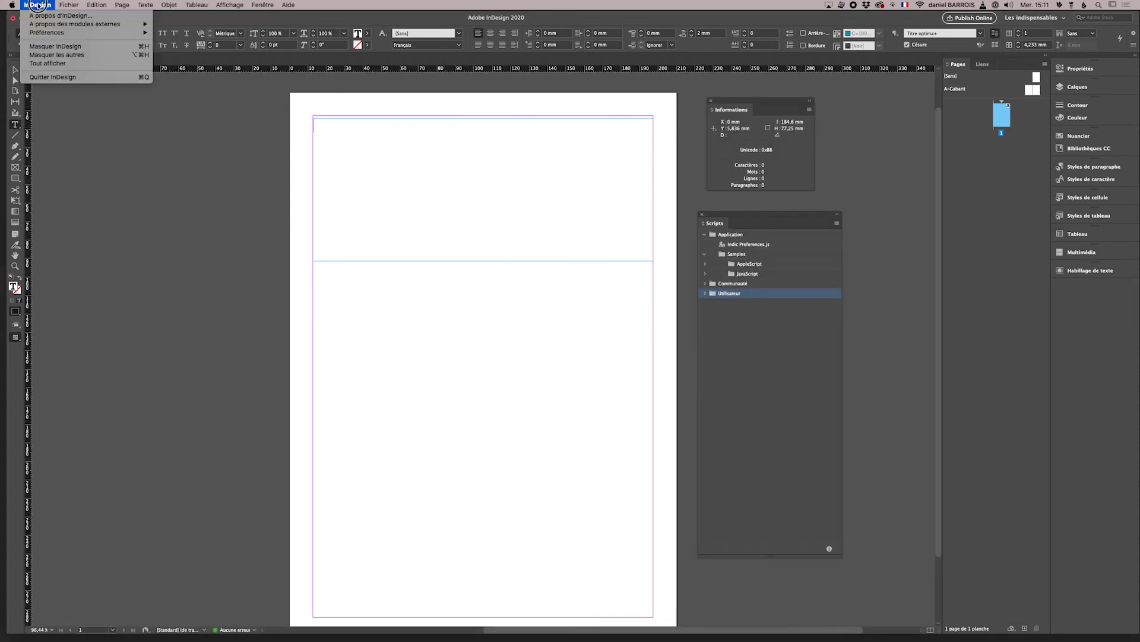
pyautogui.click(51, 79)
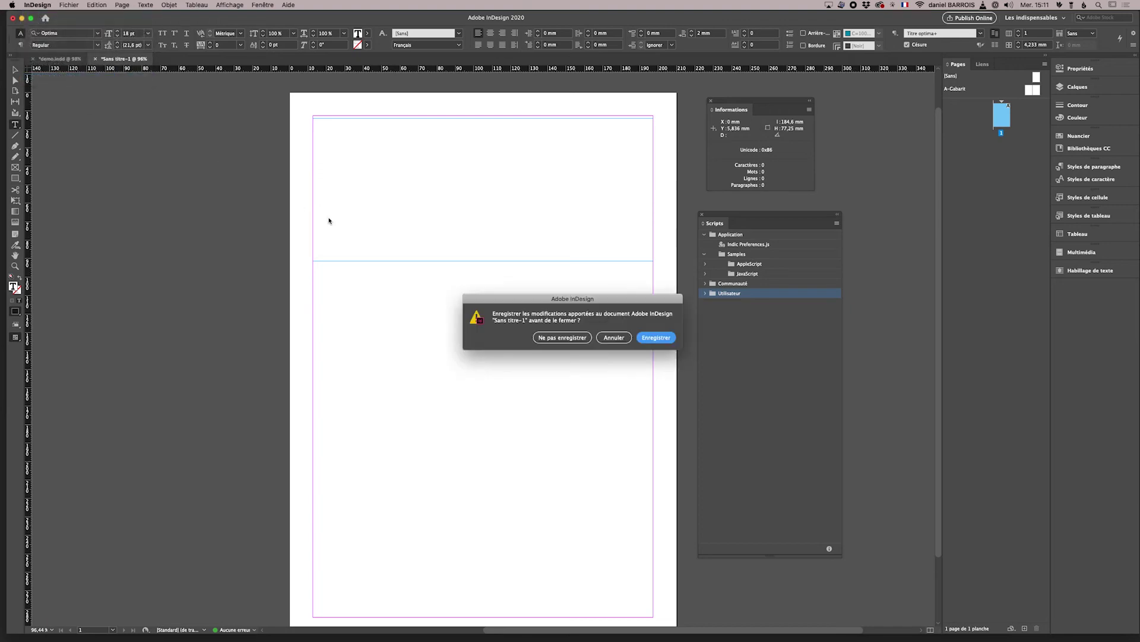
pyautogui.press('super+d')
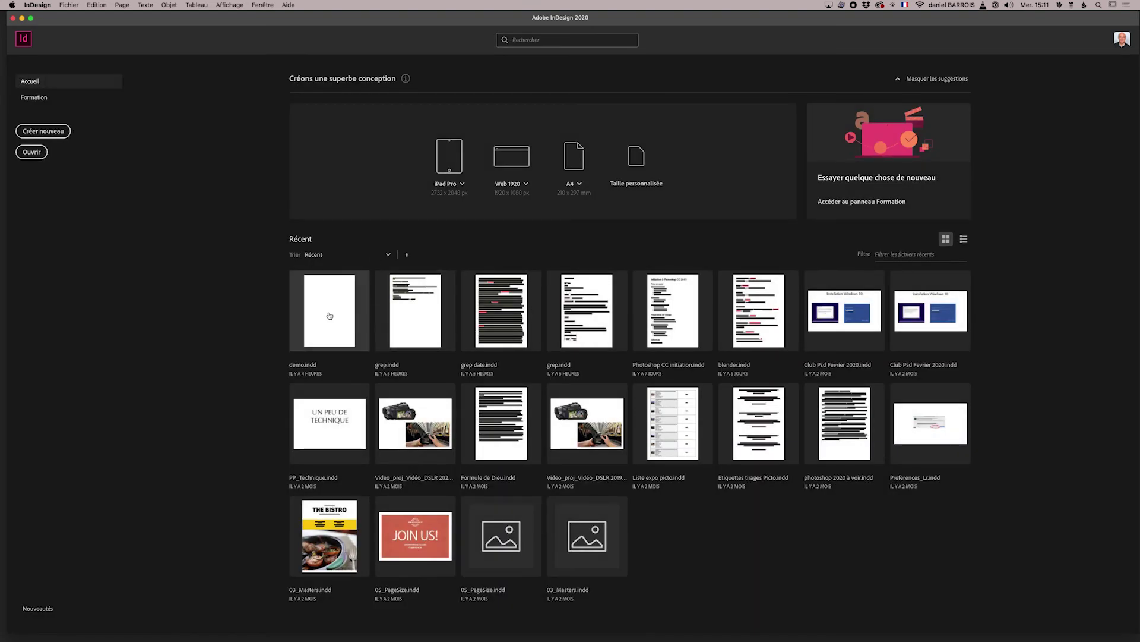
# In the relaunched InDesign, open the recent file demo.indd and create a new 210 x 297 mm document with a primary text frame
pyautogui.click(330, 315)
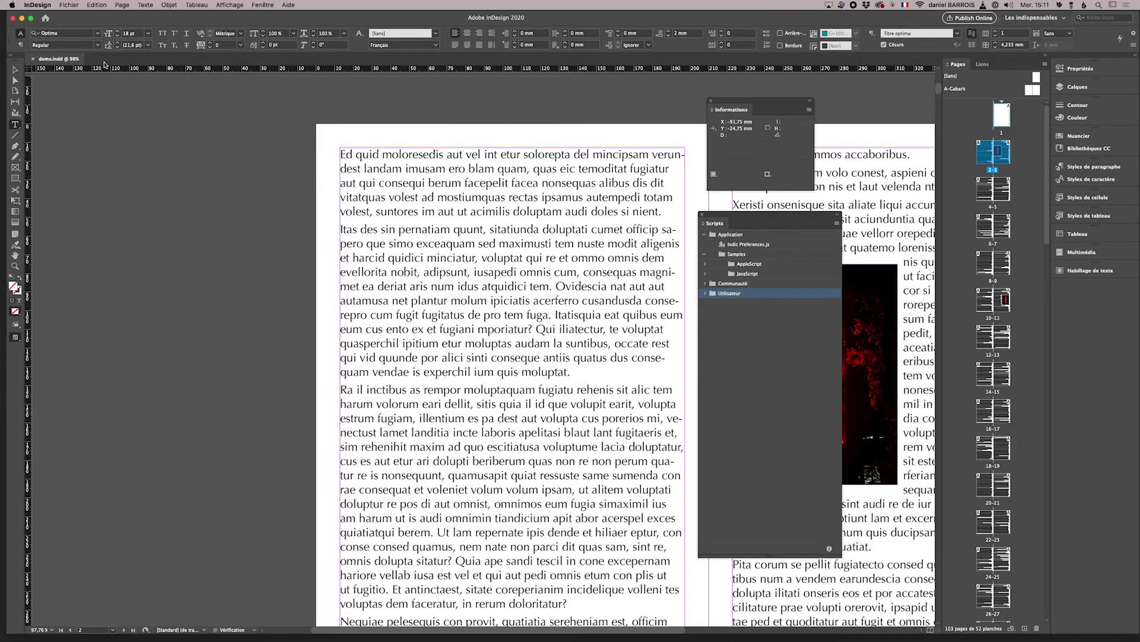
pyautogui.click(68, 4)
pyautogui.moveTo(77, 16)
pyautogui.click(214, 19)
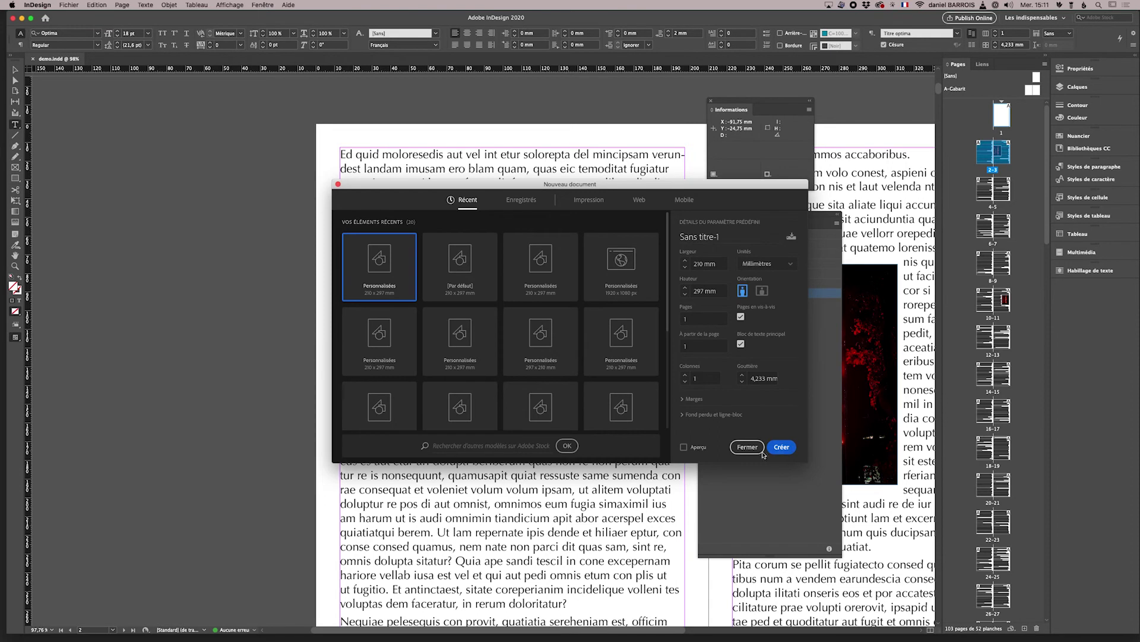
pyautogui.click(743, 447)
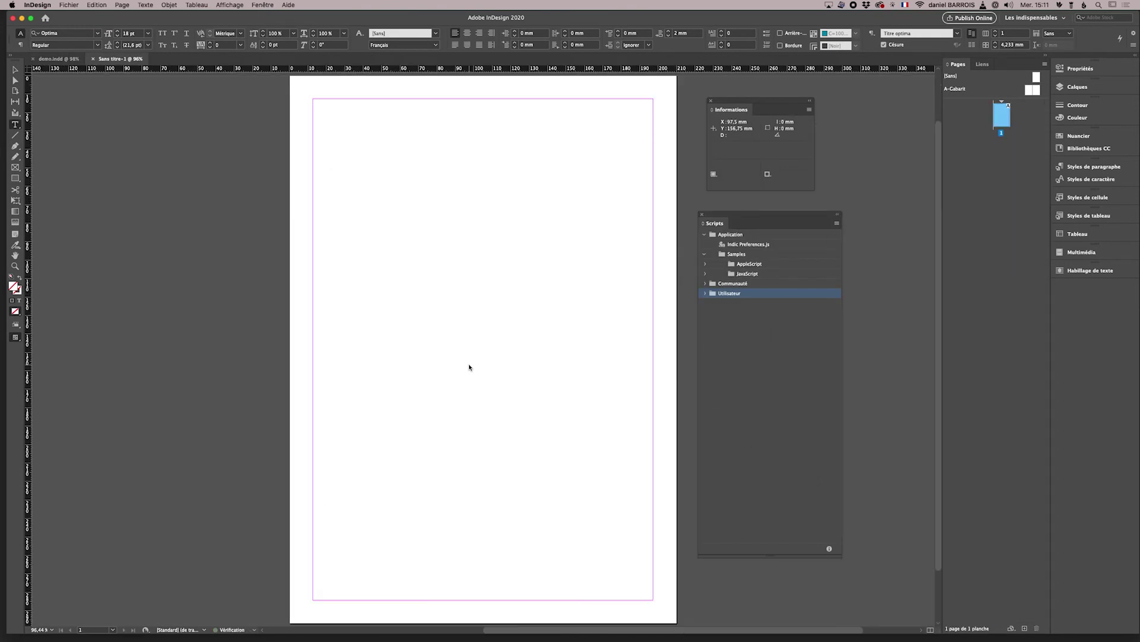
# Insert ¶ at the start of the new page's text frame with the "pp" abbreviation, followed by a space
pyautogui.click(361, 156)
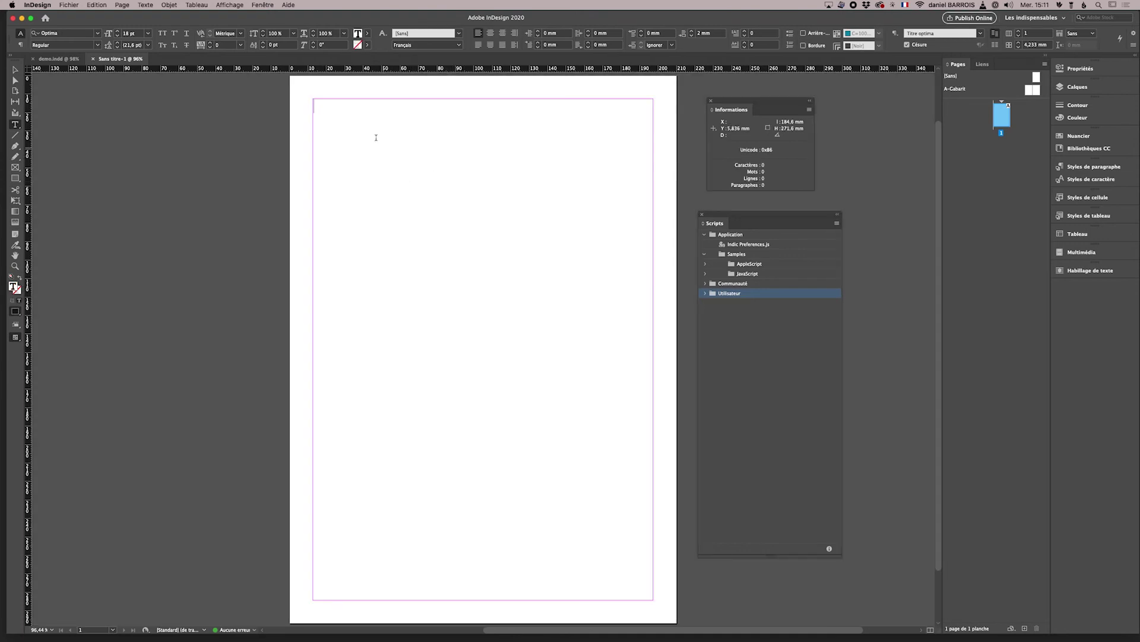
pyautogui.click(313, 107)
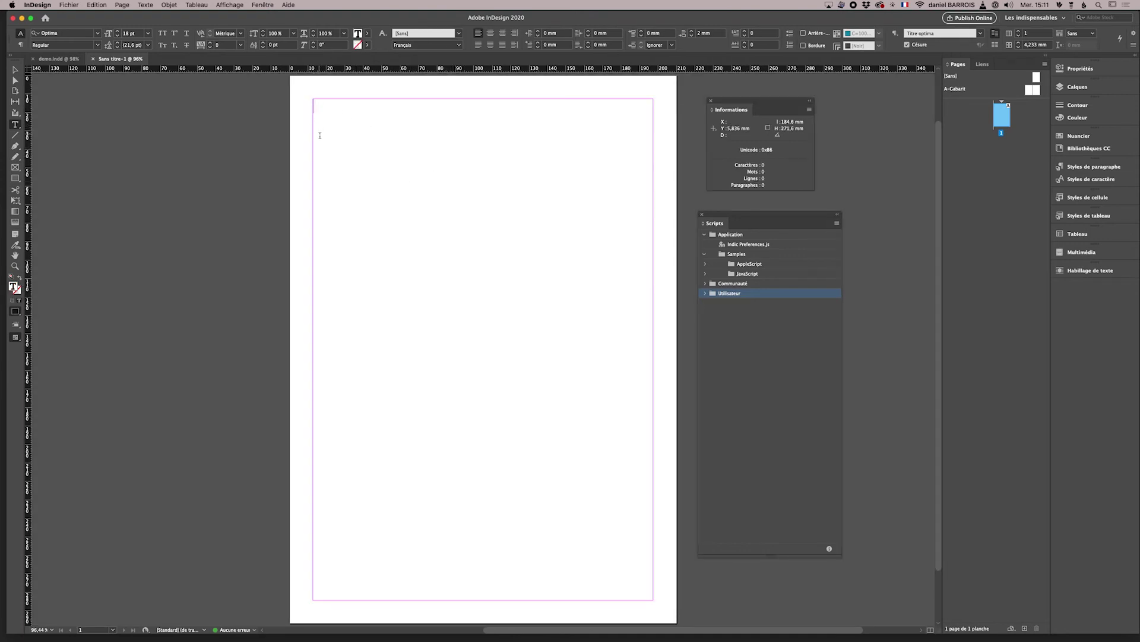
pyautogui.write('B6')
pyautogui.hotkey('alt', 'x')
# Locate and select the "pp" entry in the French word list of the Correction automatique preferences
pyautogui.click(40, 5)
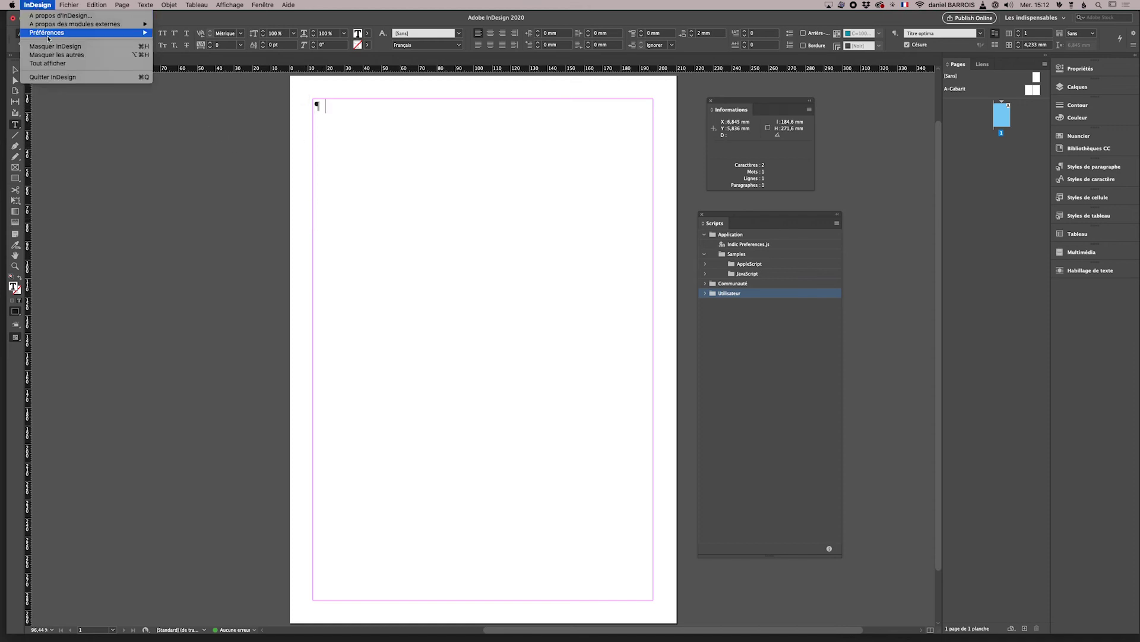
pyautogui.moveTo(49, 35)
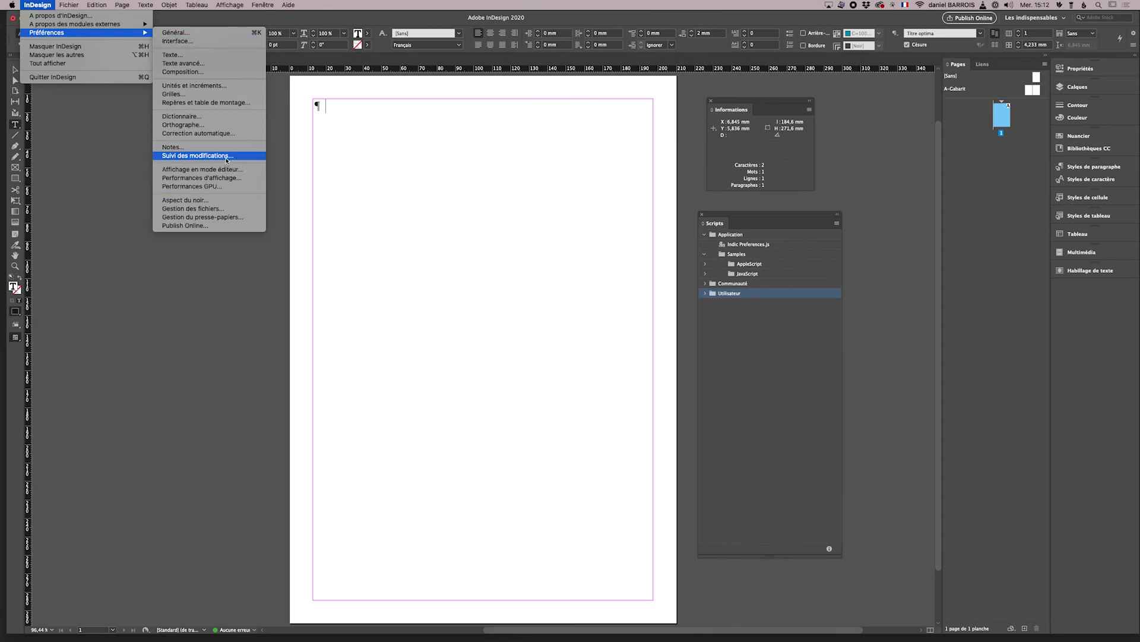
pyautogui.click(223, 134)
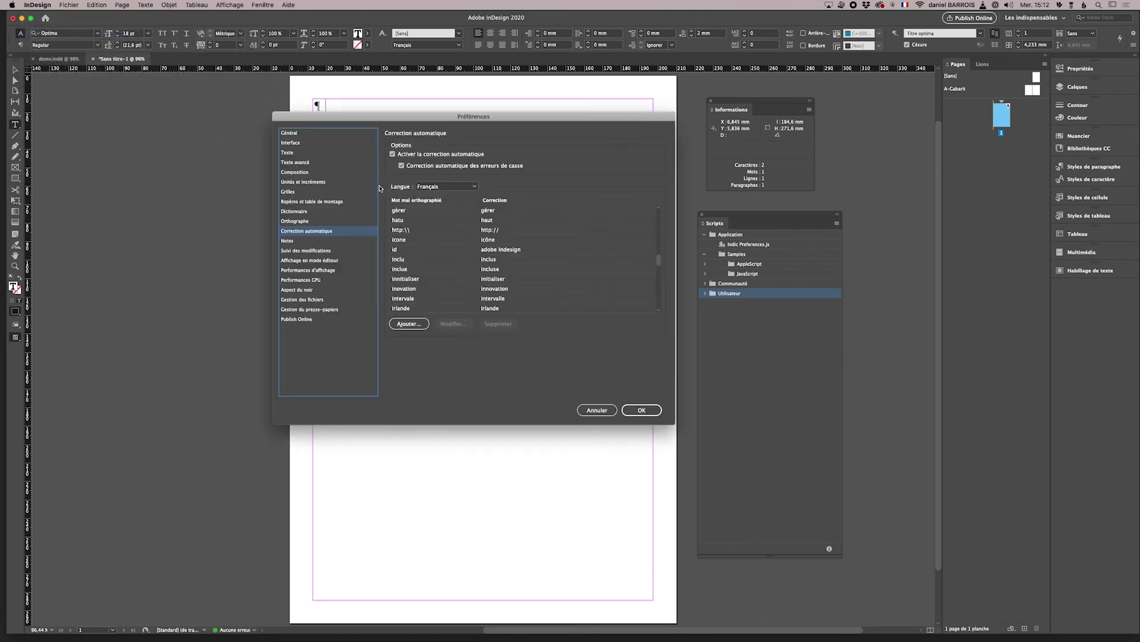
pyautogui.moveTo(658, 261); pyautogui.dragTo(659, 274)
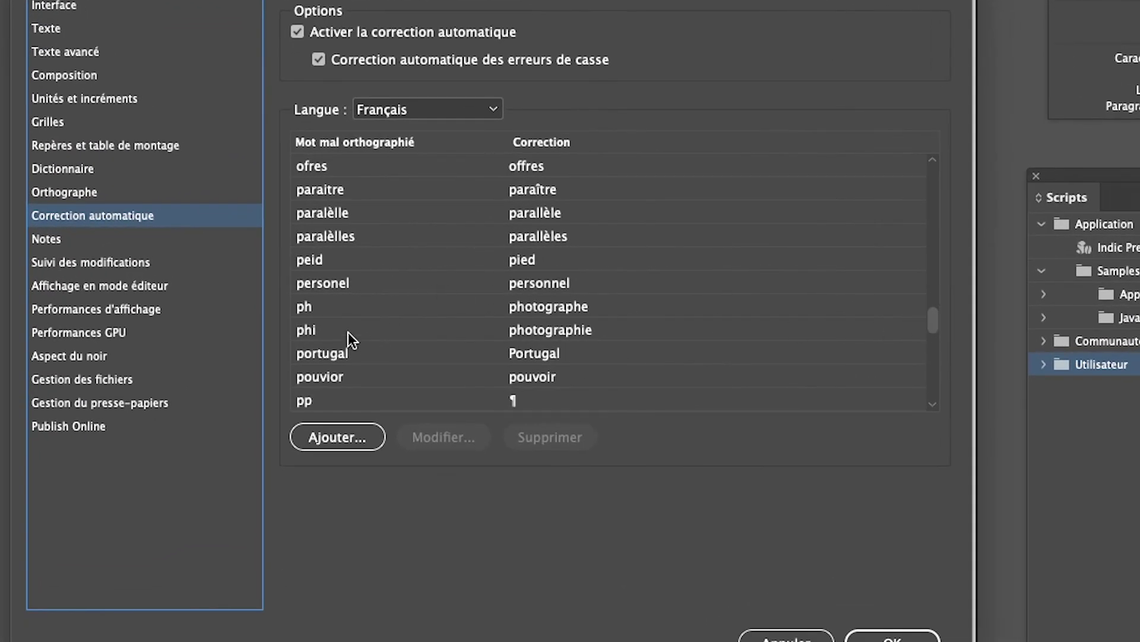
pyautogui.scroll(-2, 321, 376)
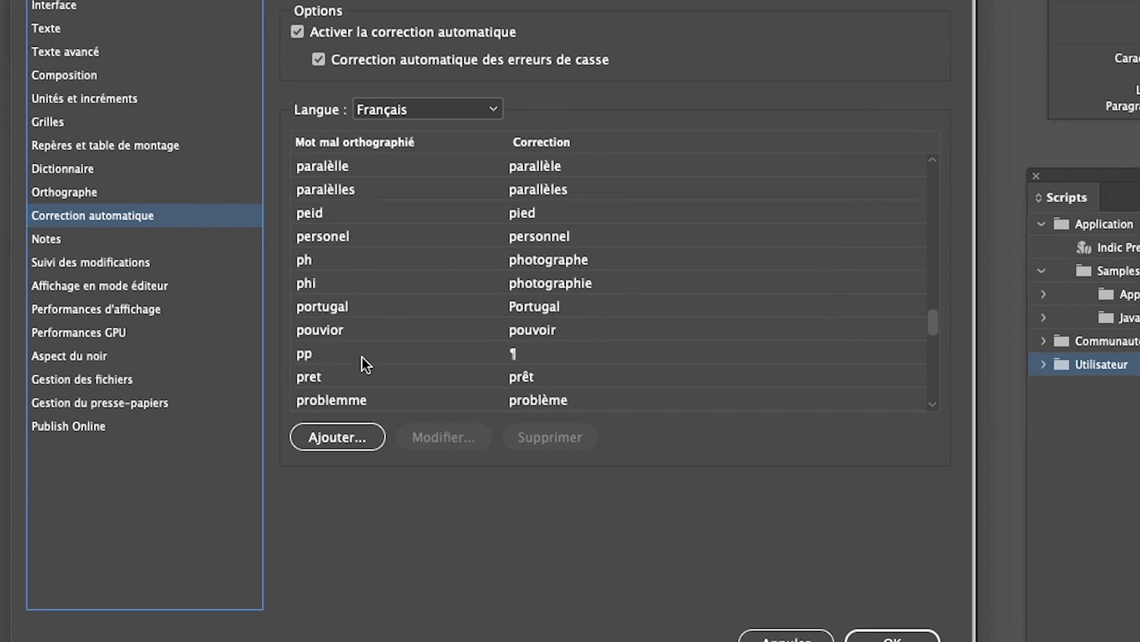
pyautogui.click(517, 359)
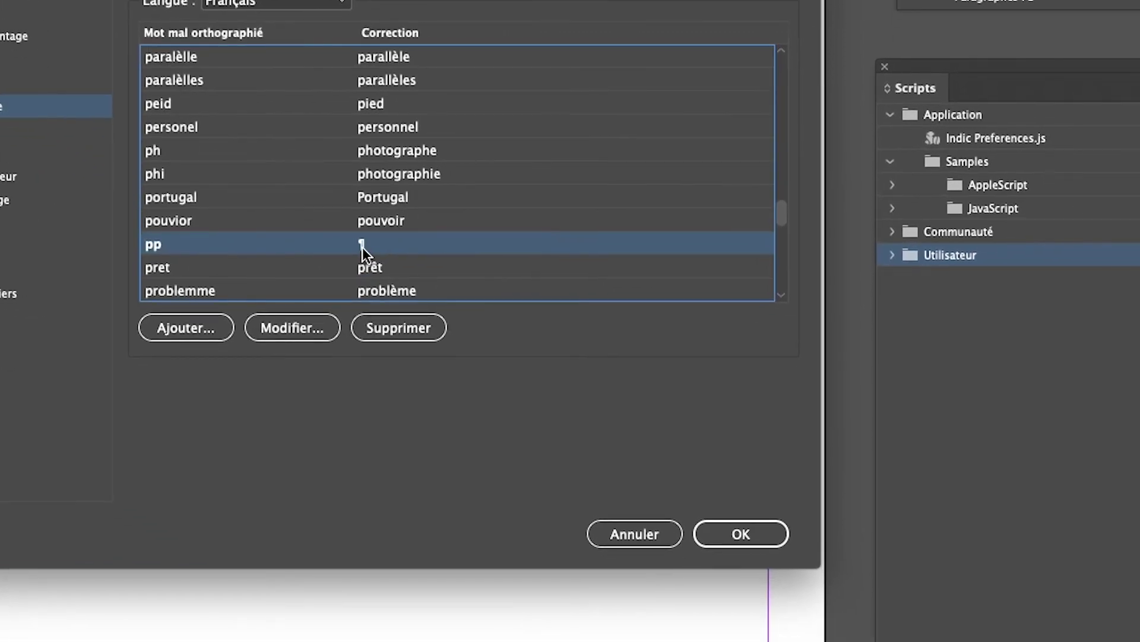